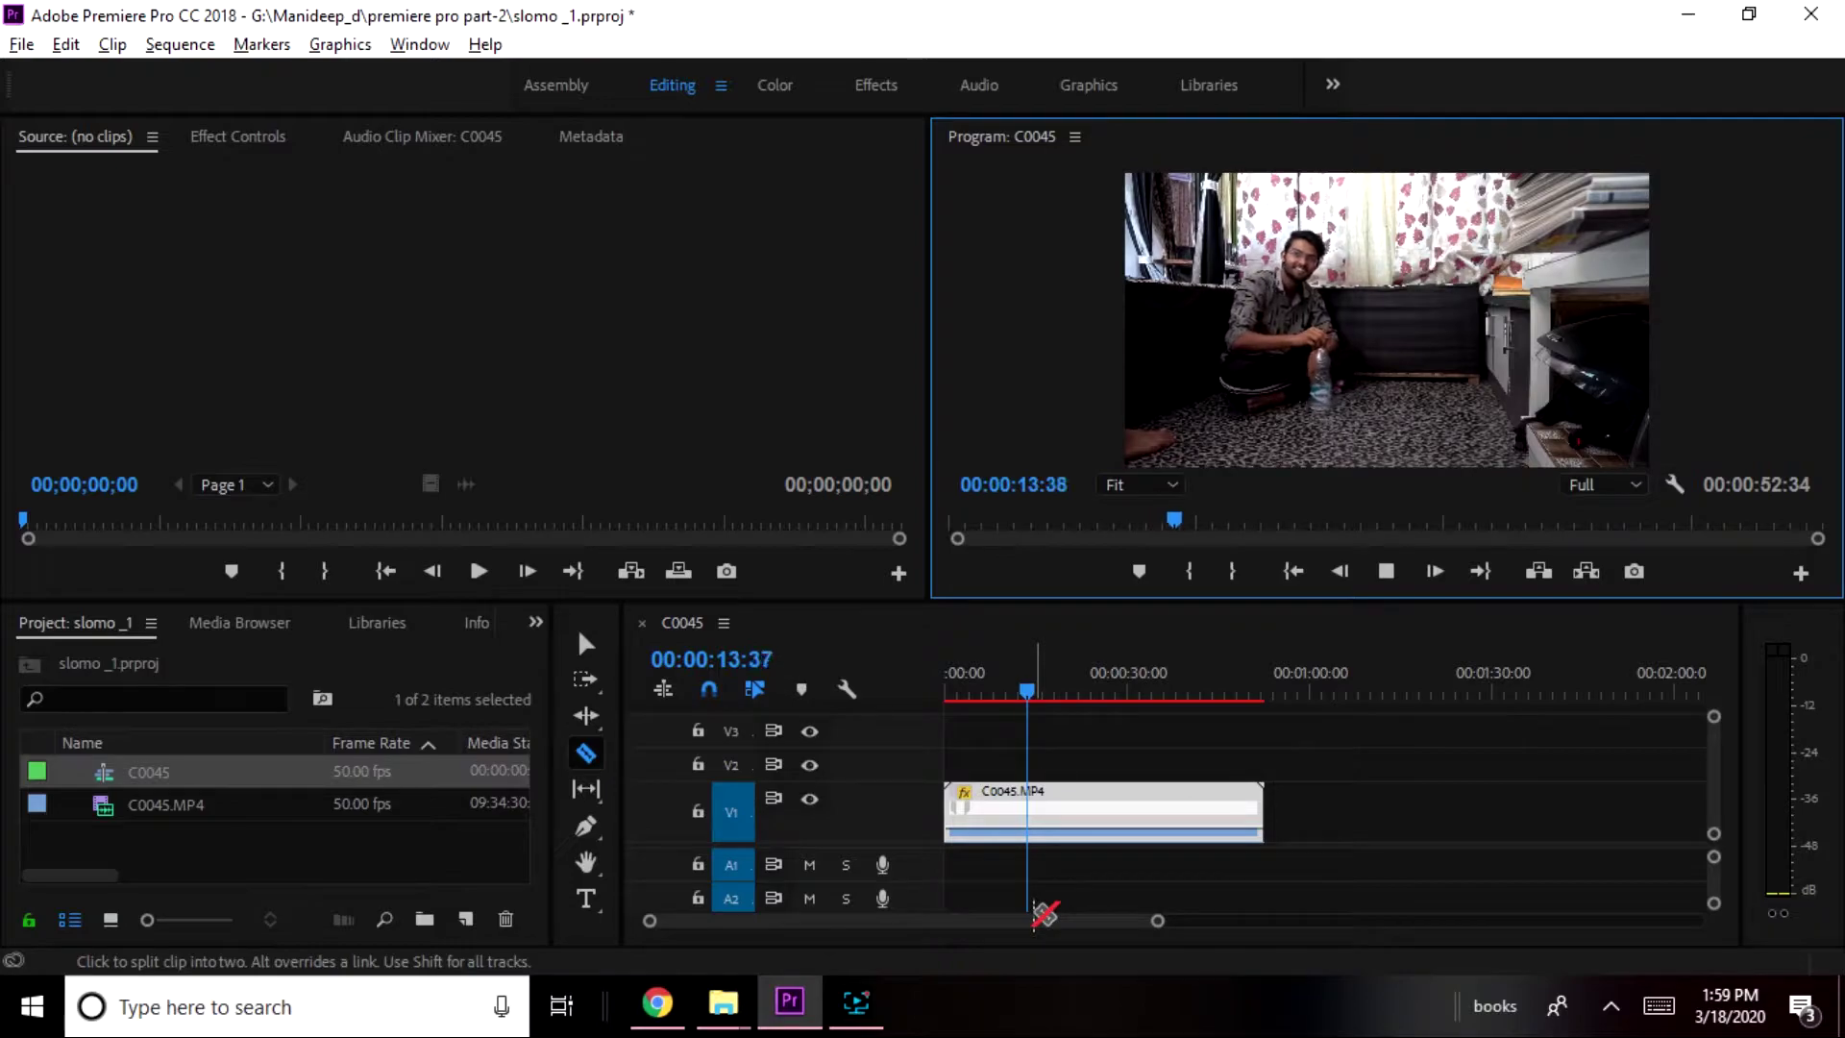
Stop playback, step the playhead back frame by frame to 00:00:14:15, and split the C0045.MP4 clip there.
key("space")
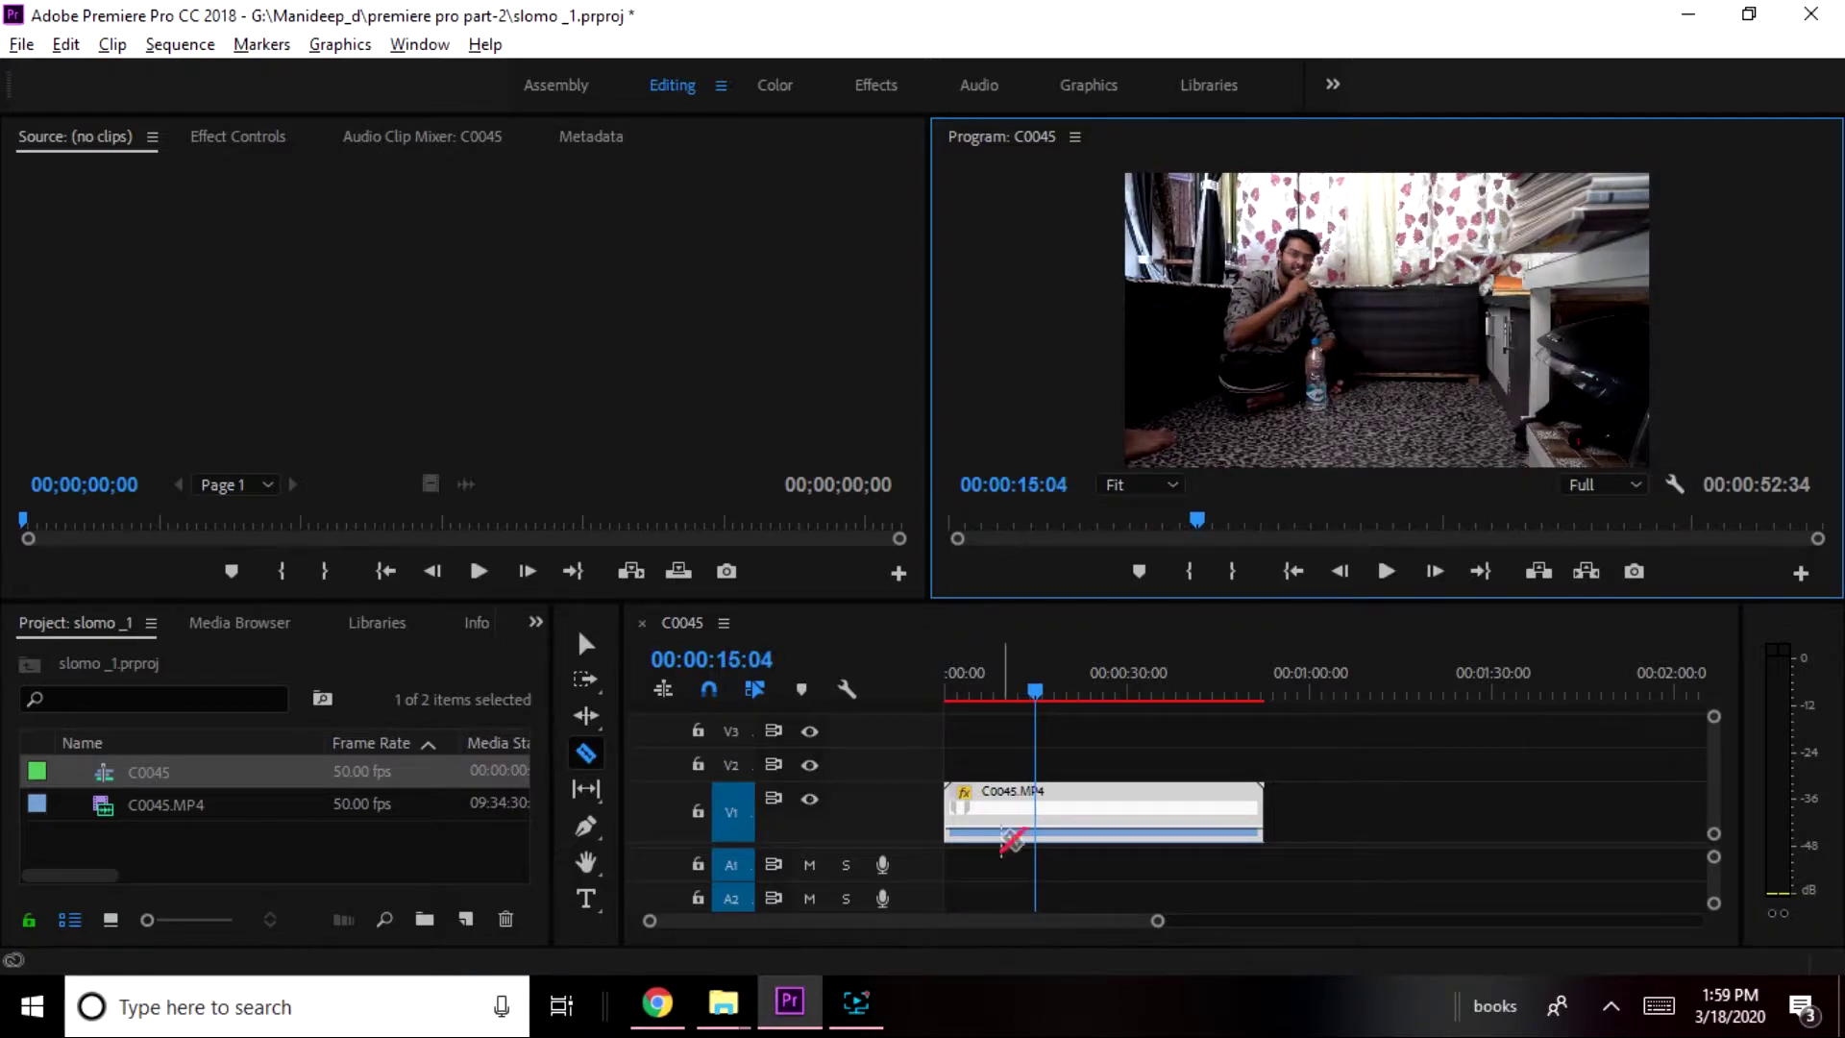
key("Left")
key("Left")
key("Left")
key("Left")
key("Left")
key("Left")
key("Left")
key("Left")
key("Left")
key("Left")
key("Left")
key("Left")
key("Left")
key("Left")
key("Left")
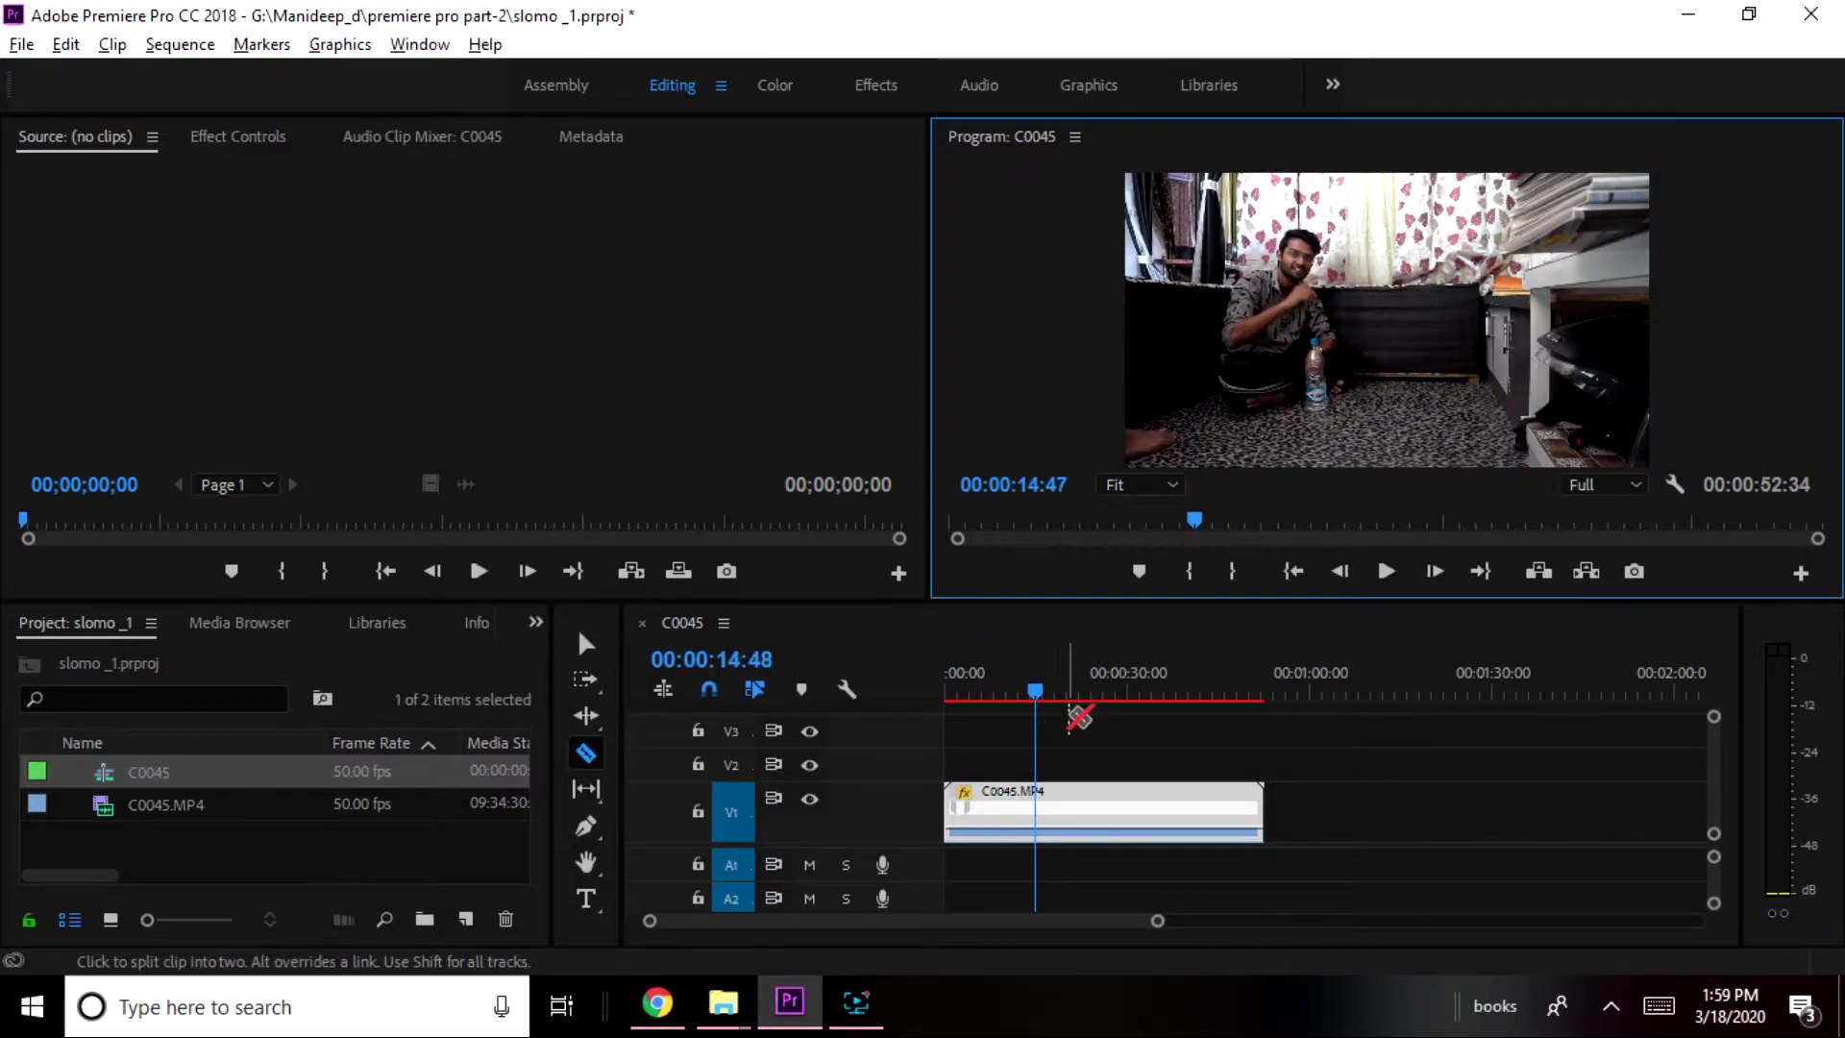
key("Left")
key("Left")
key("Left")
key("Left")
key("Left")
key("Left")
key("Left")
key("Left")
key("Left")
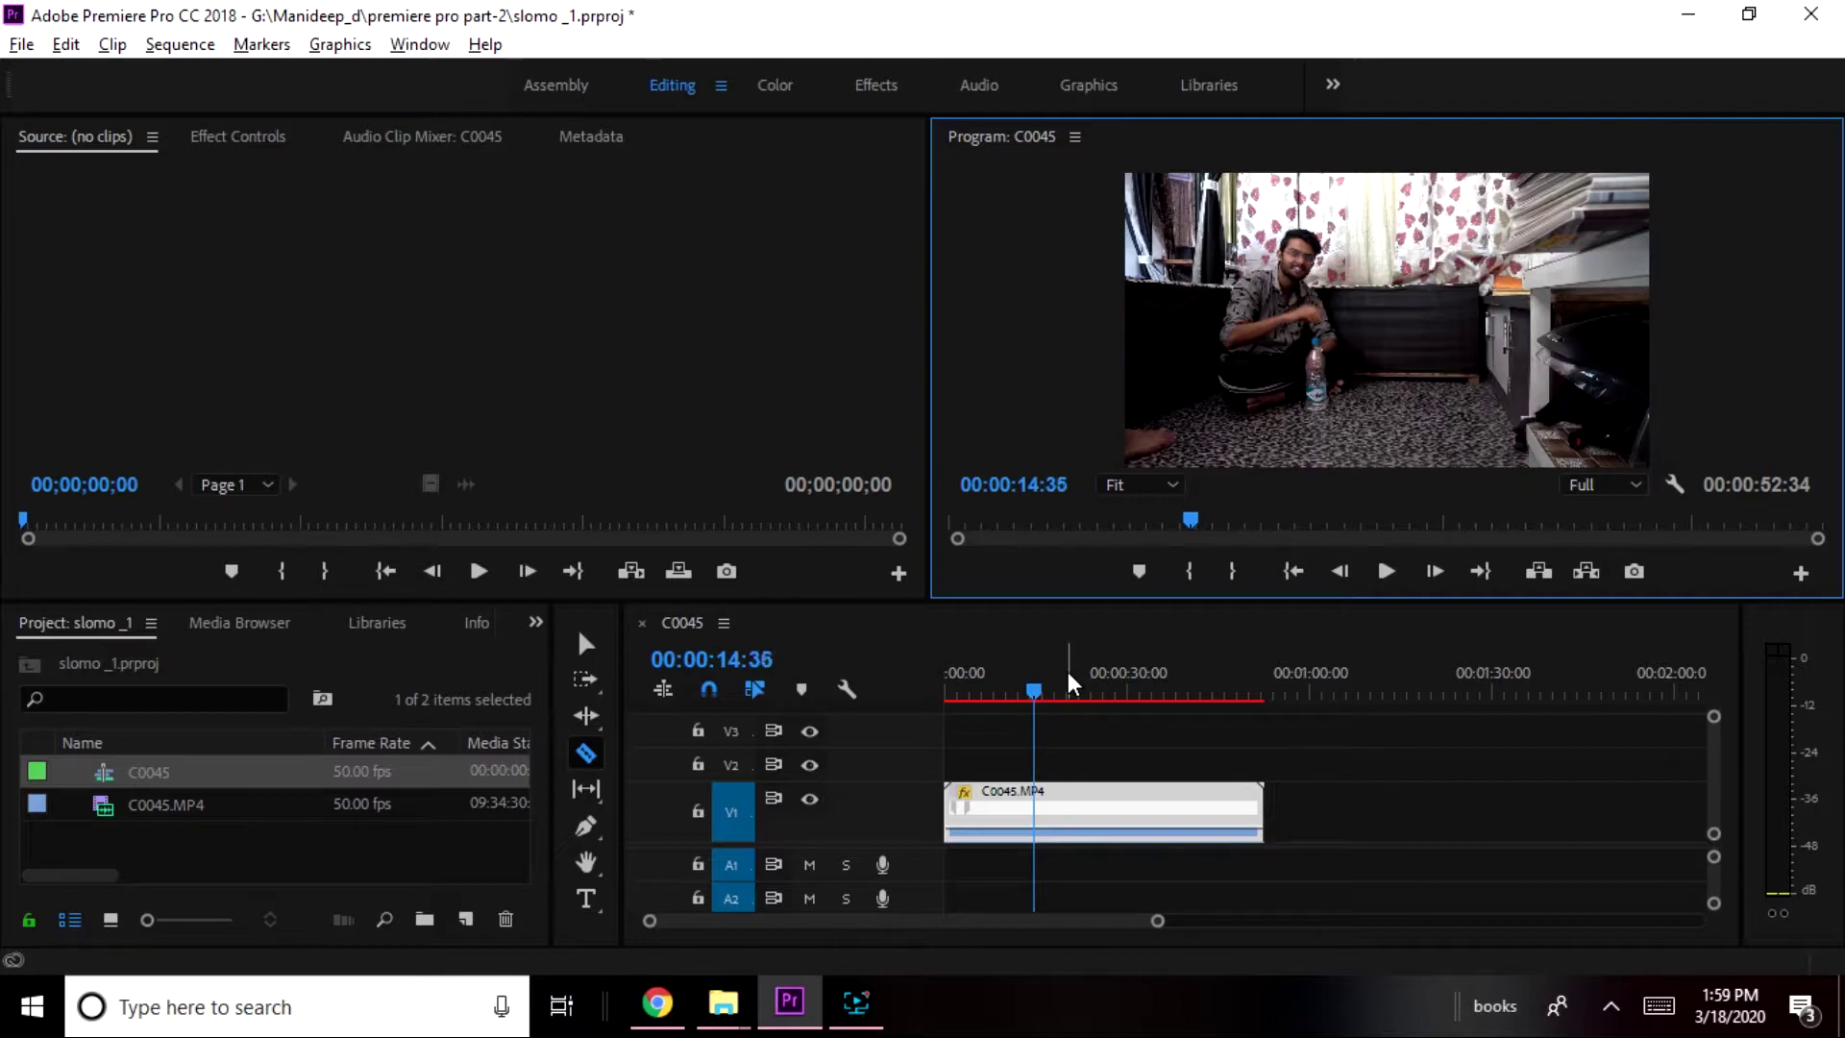
key("Left")
key("Left")
key("Left")
key("Left")
key("Left")
key("Left")
key("Left")
key("Left")
key("Left")
key("Left")
key("Left")
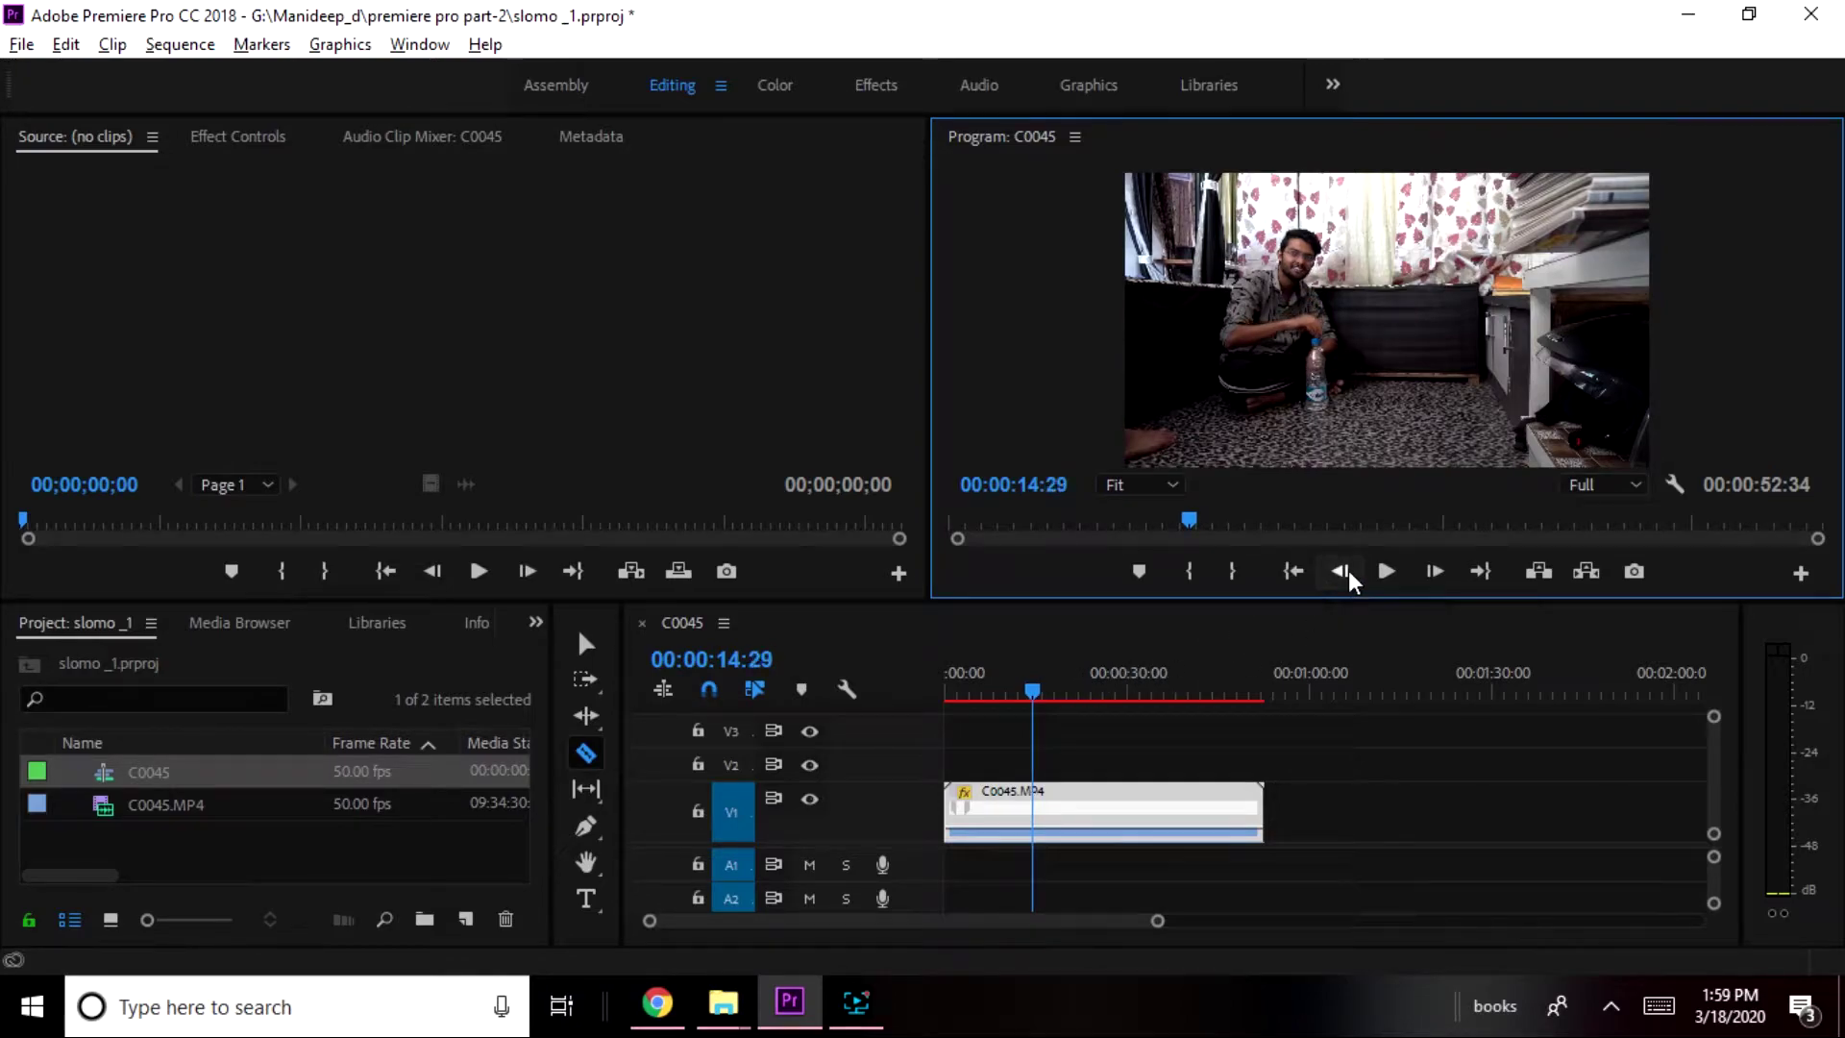
left_click(1341, 573)
left_click(1341, 573)
left_click(1341, 573)
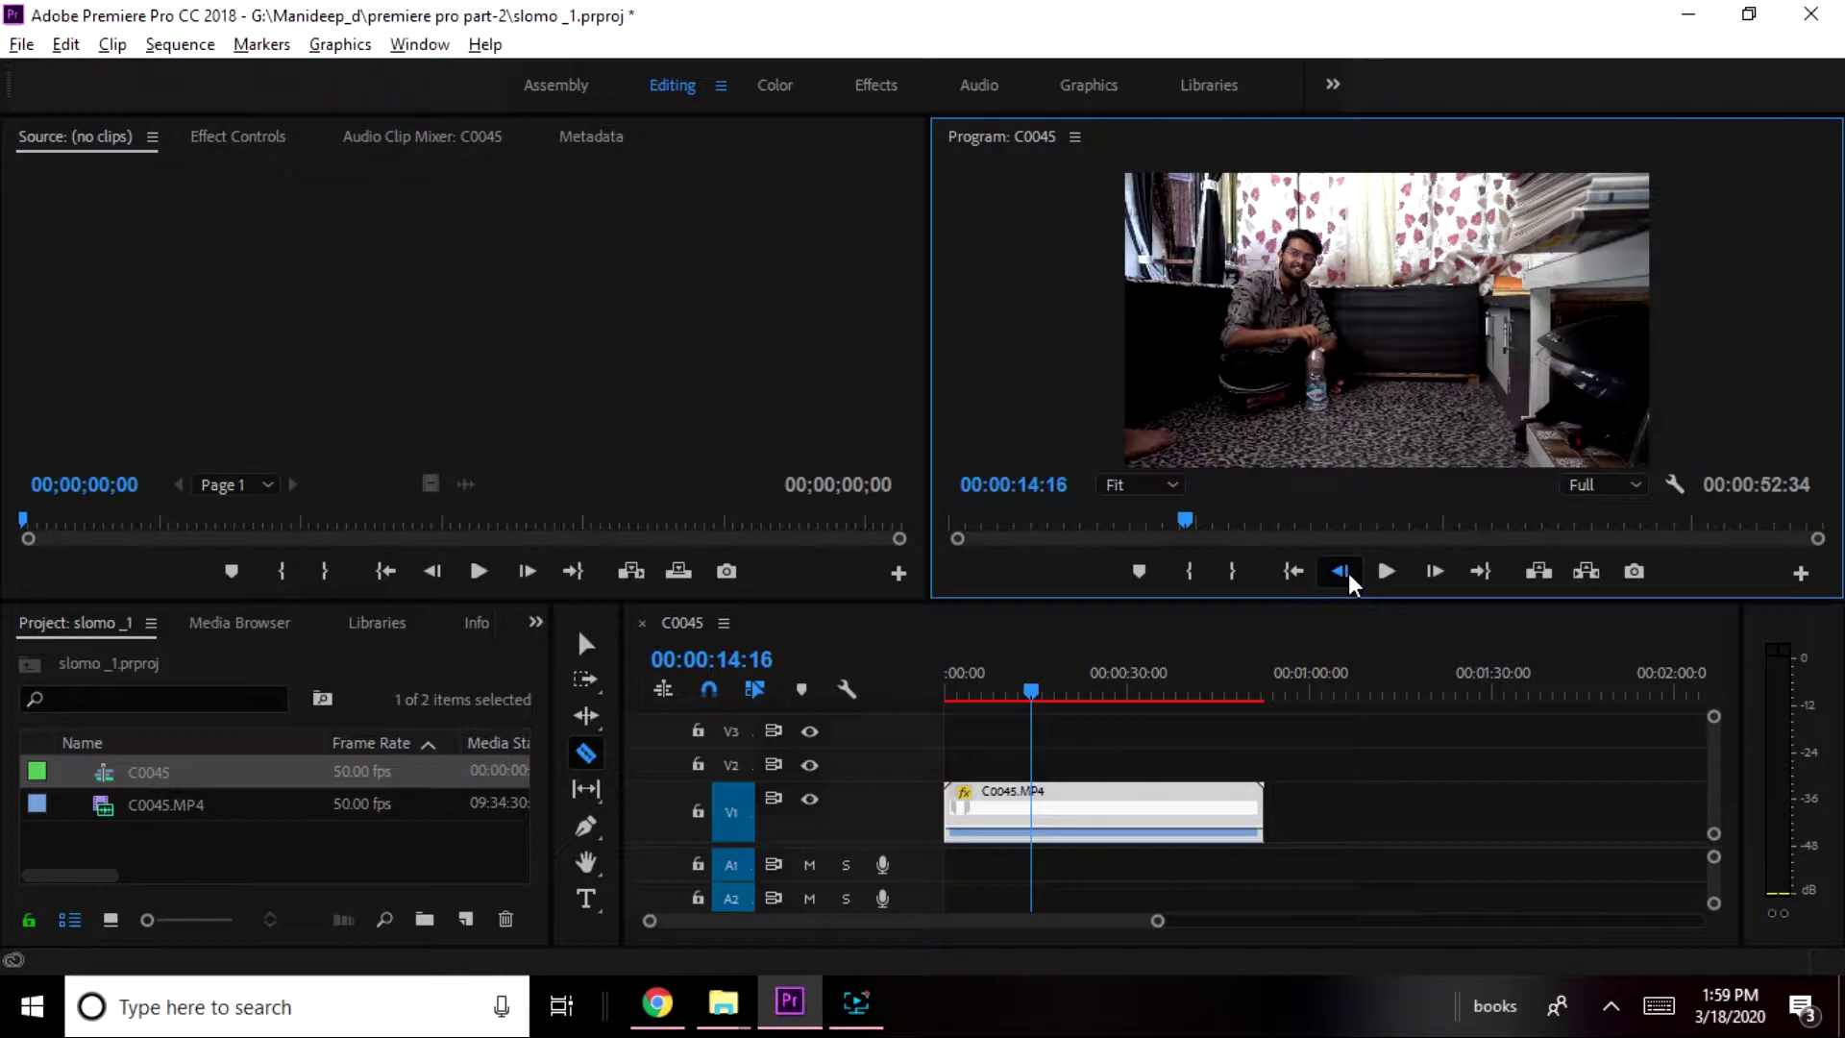
left_click(1340, 573)
left_click(1034, 793)
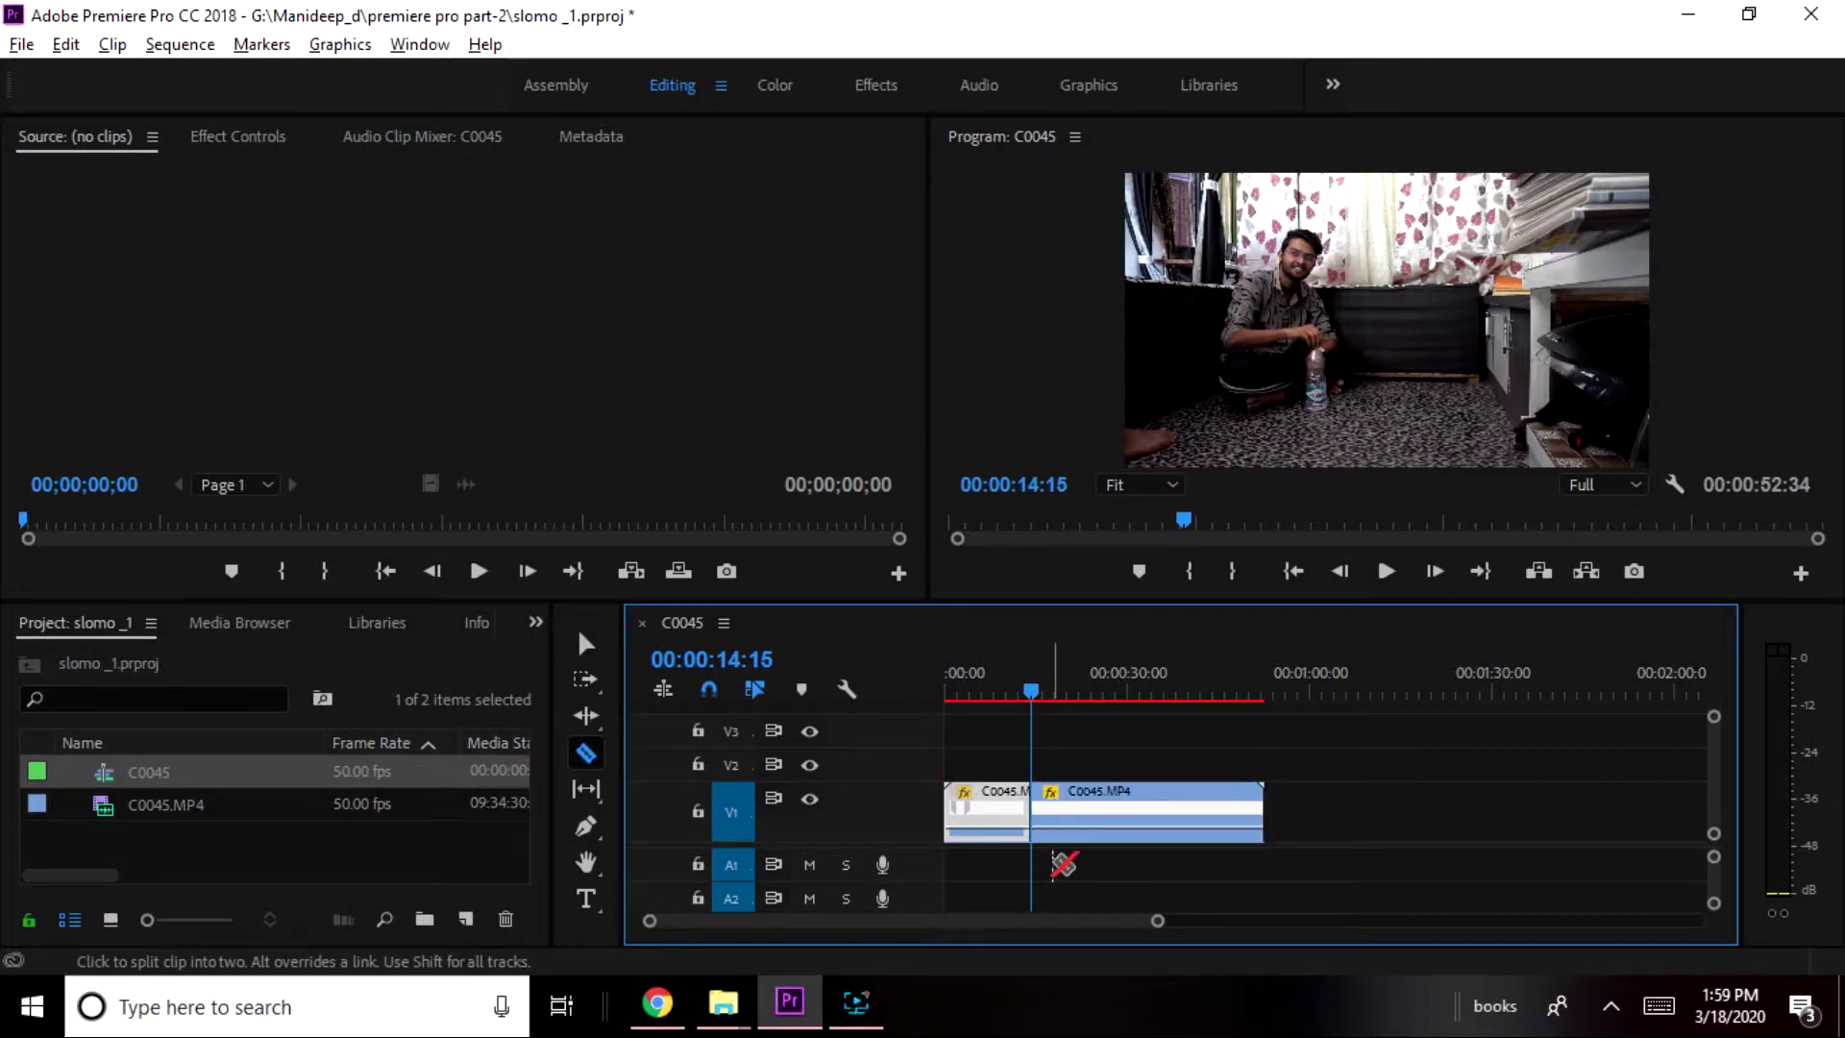
Delete the part of the clip after the cut and return the playhead to the start of the sequence.
key("v")
left_click(1101, 812)
key("Delete")
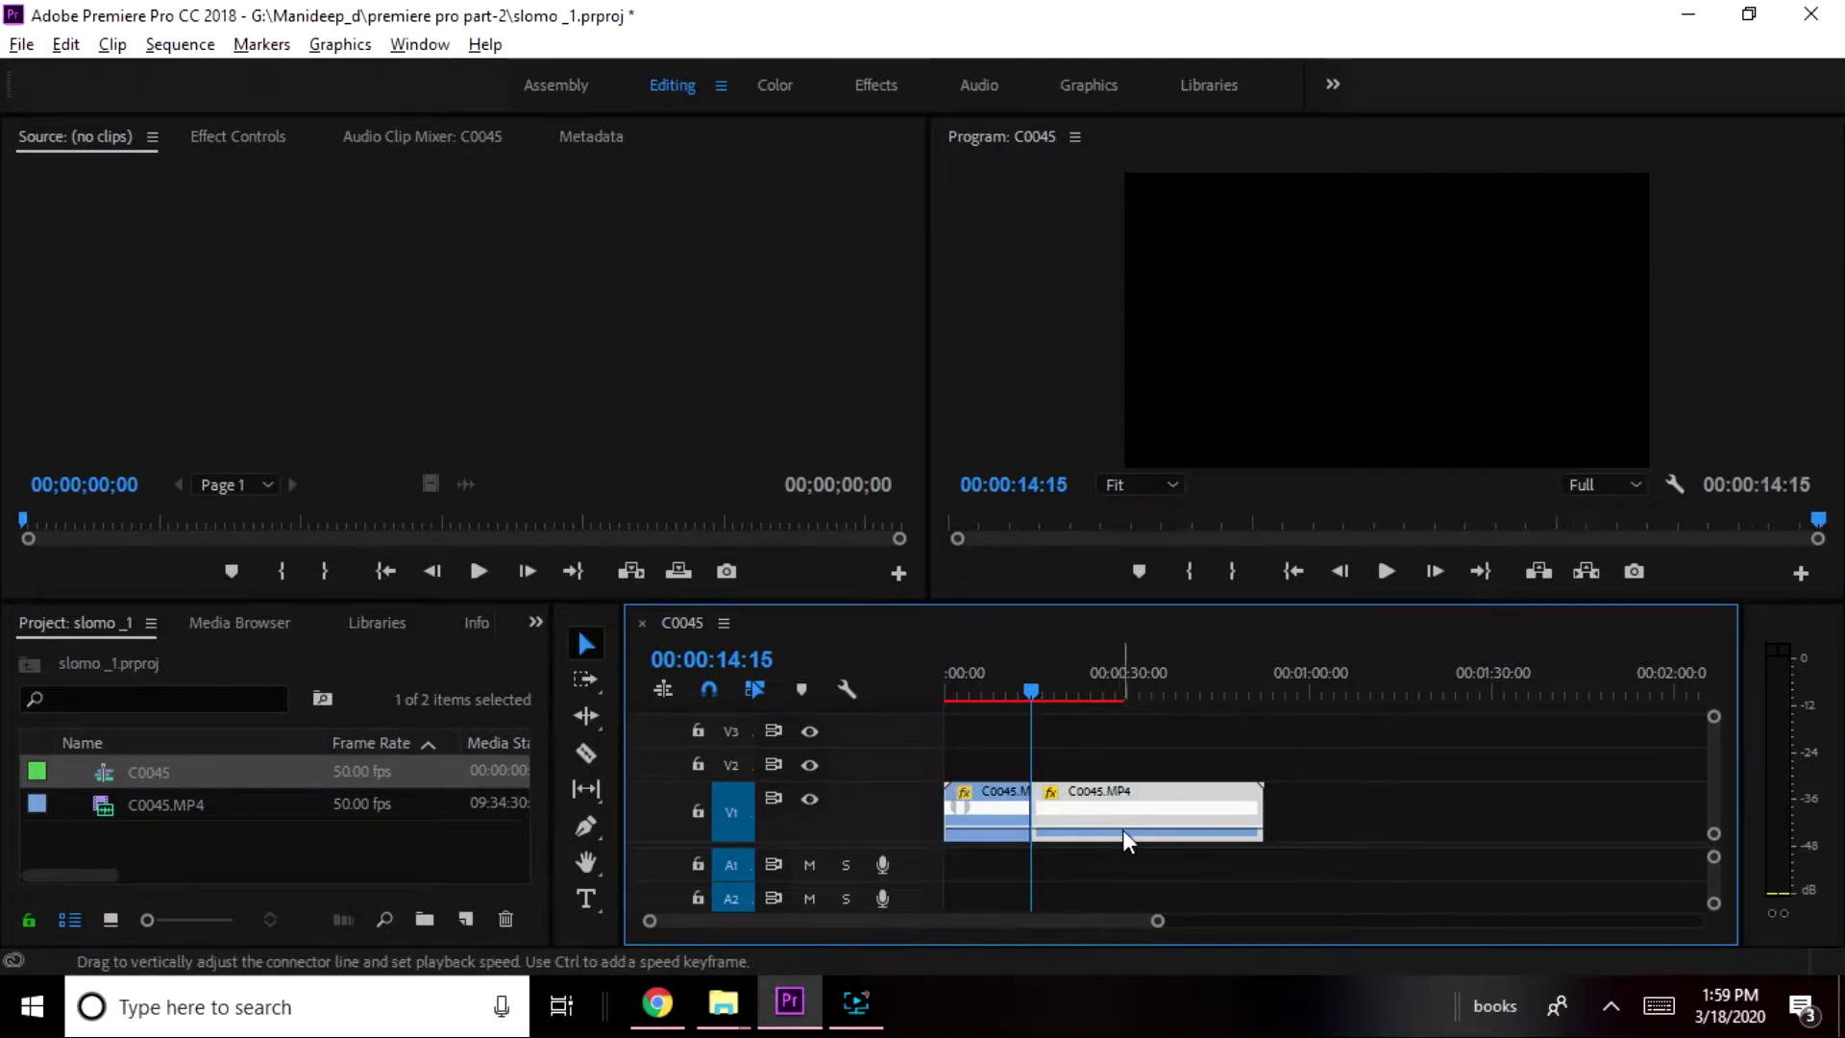
left_click_drag(990, 690, 830, 718)
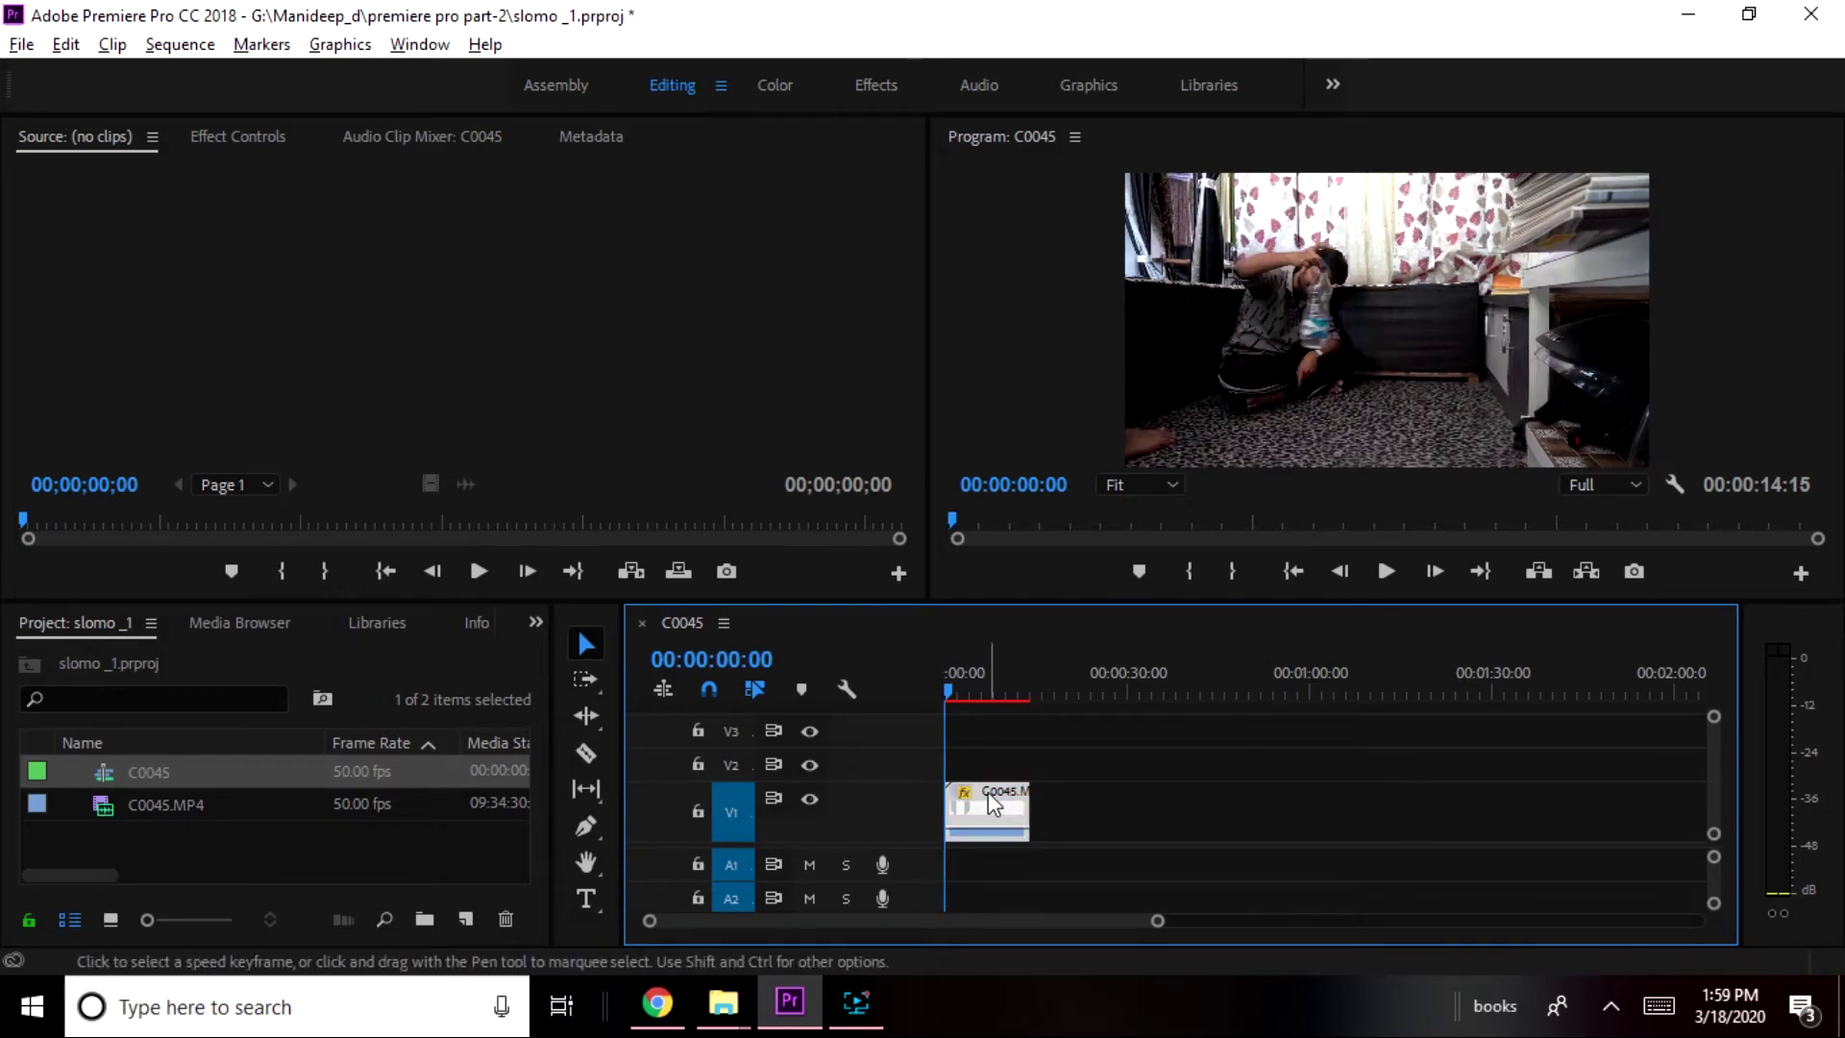
left_click_drag(991, 804, 1017, 810)
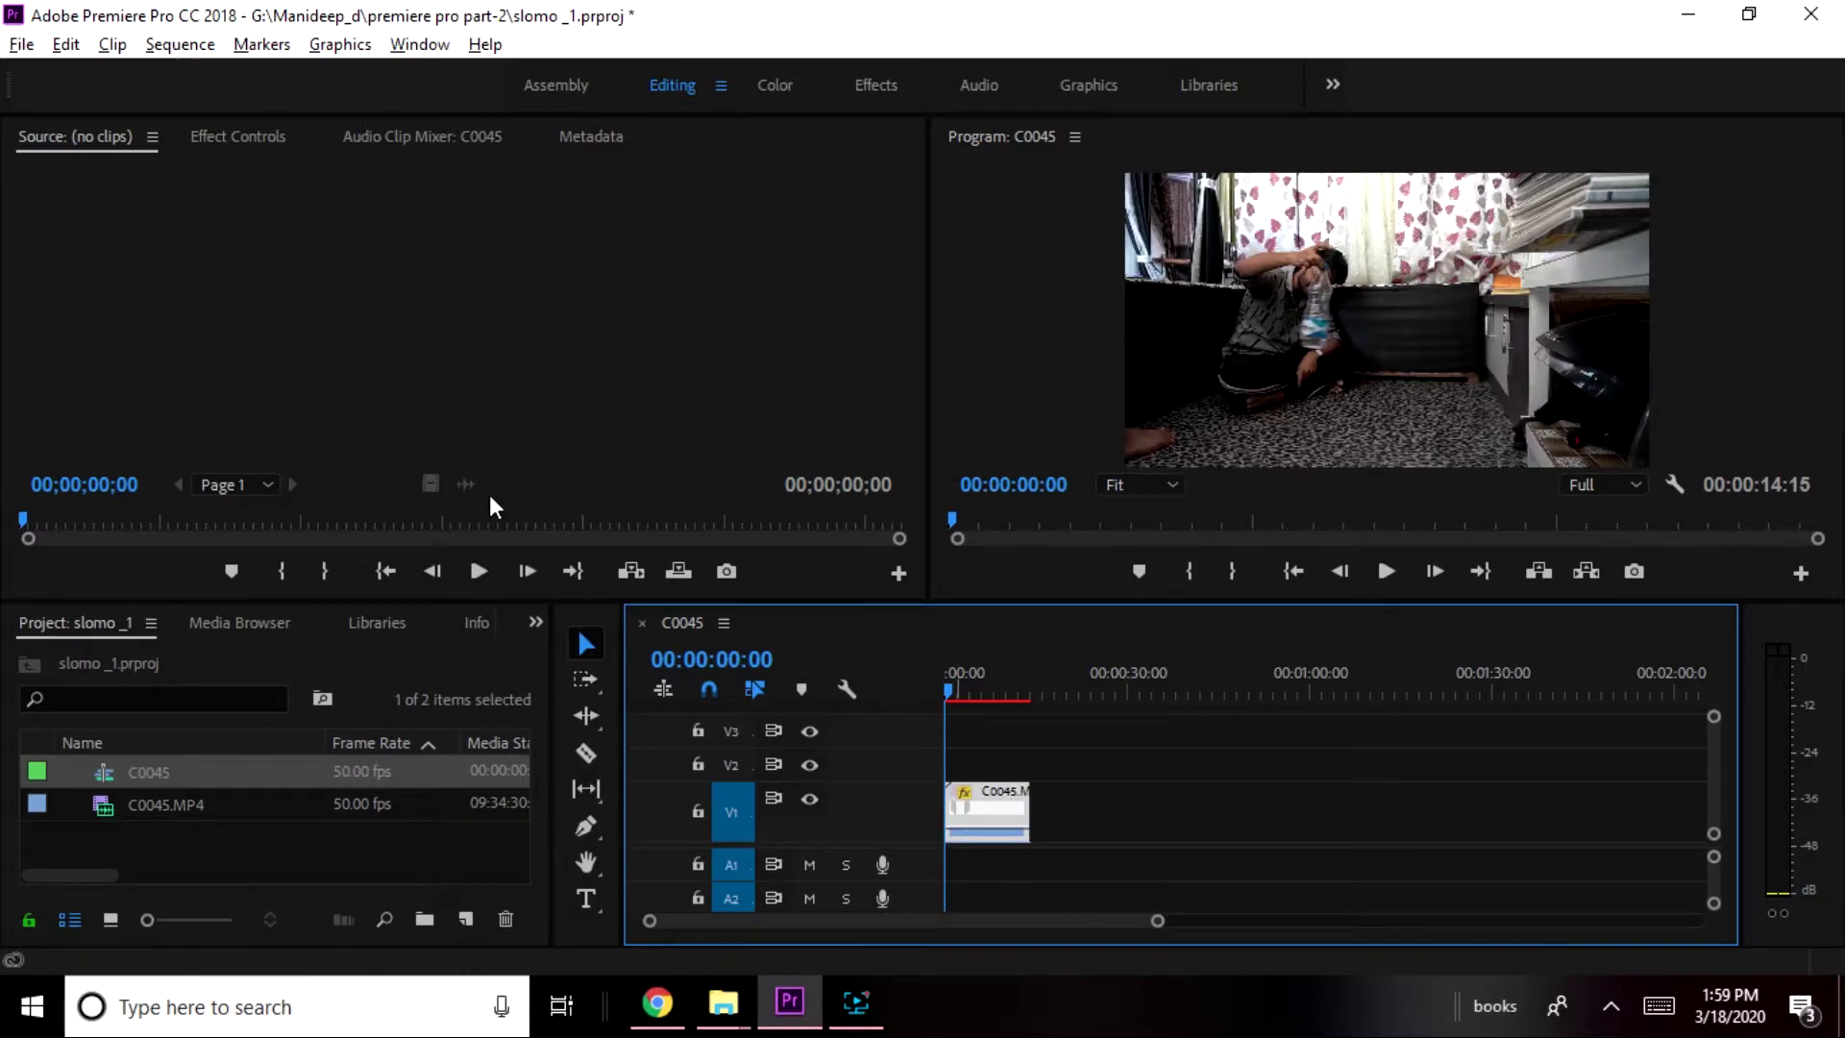
left_click(7, 19)
left_click(413, 21)
left_click(21, 44)
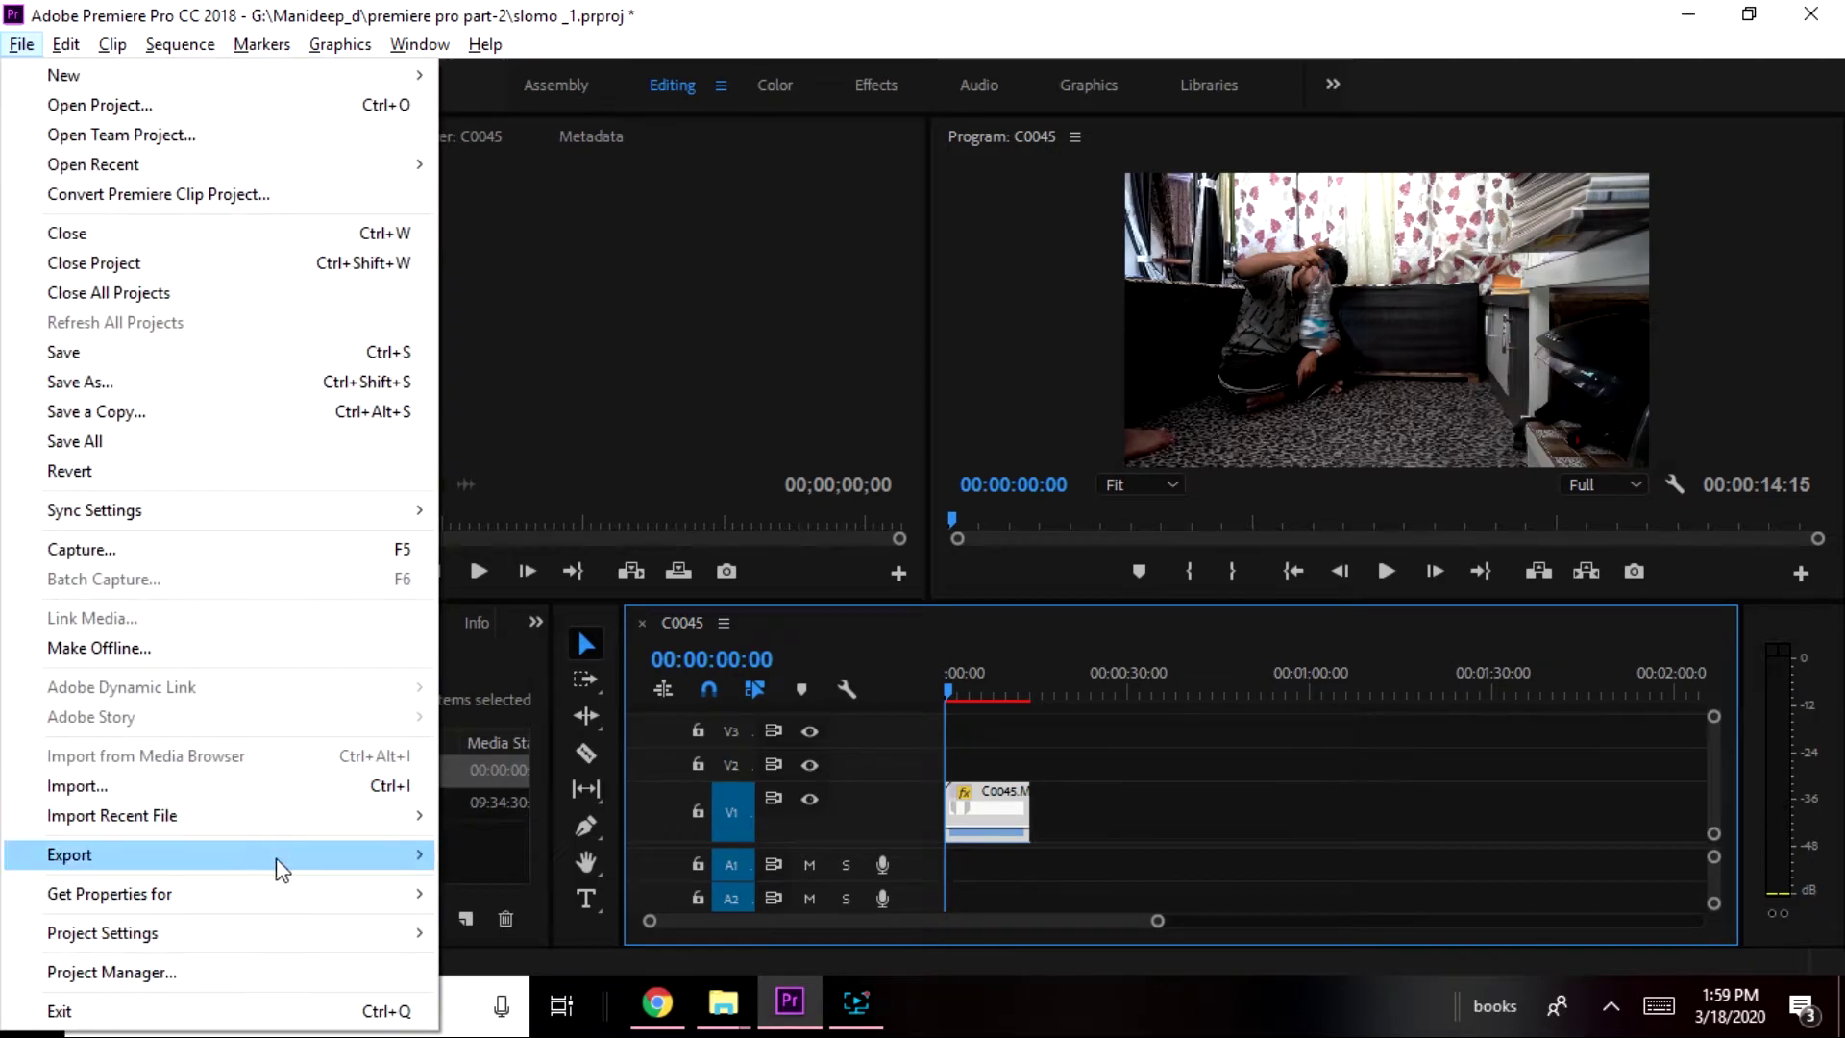
mouse_move(316, 858)
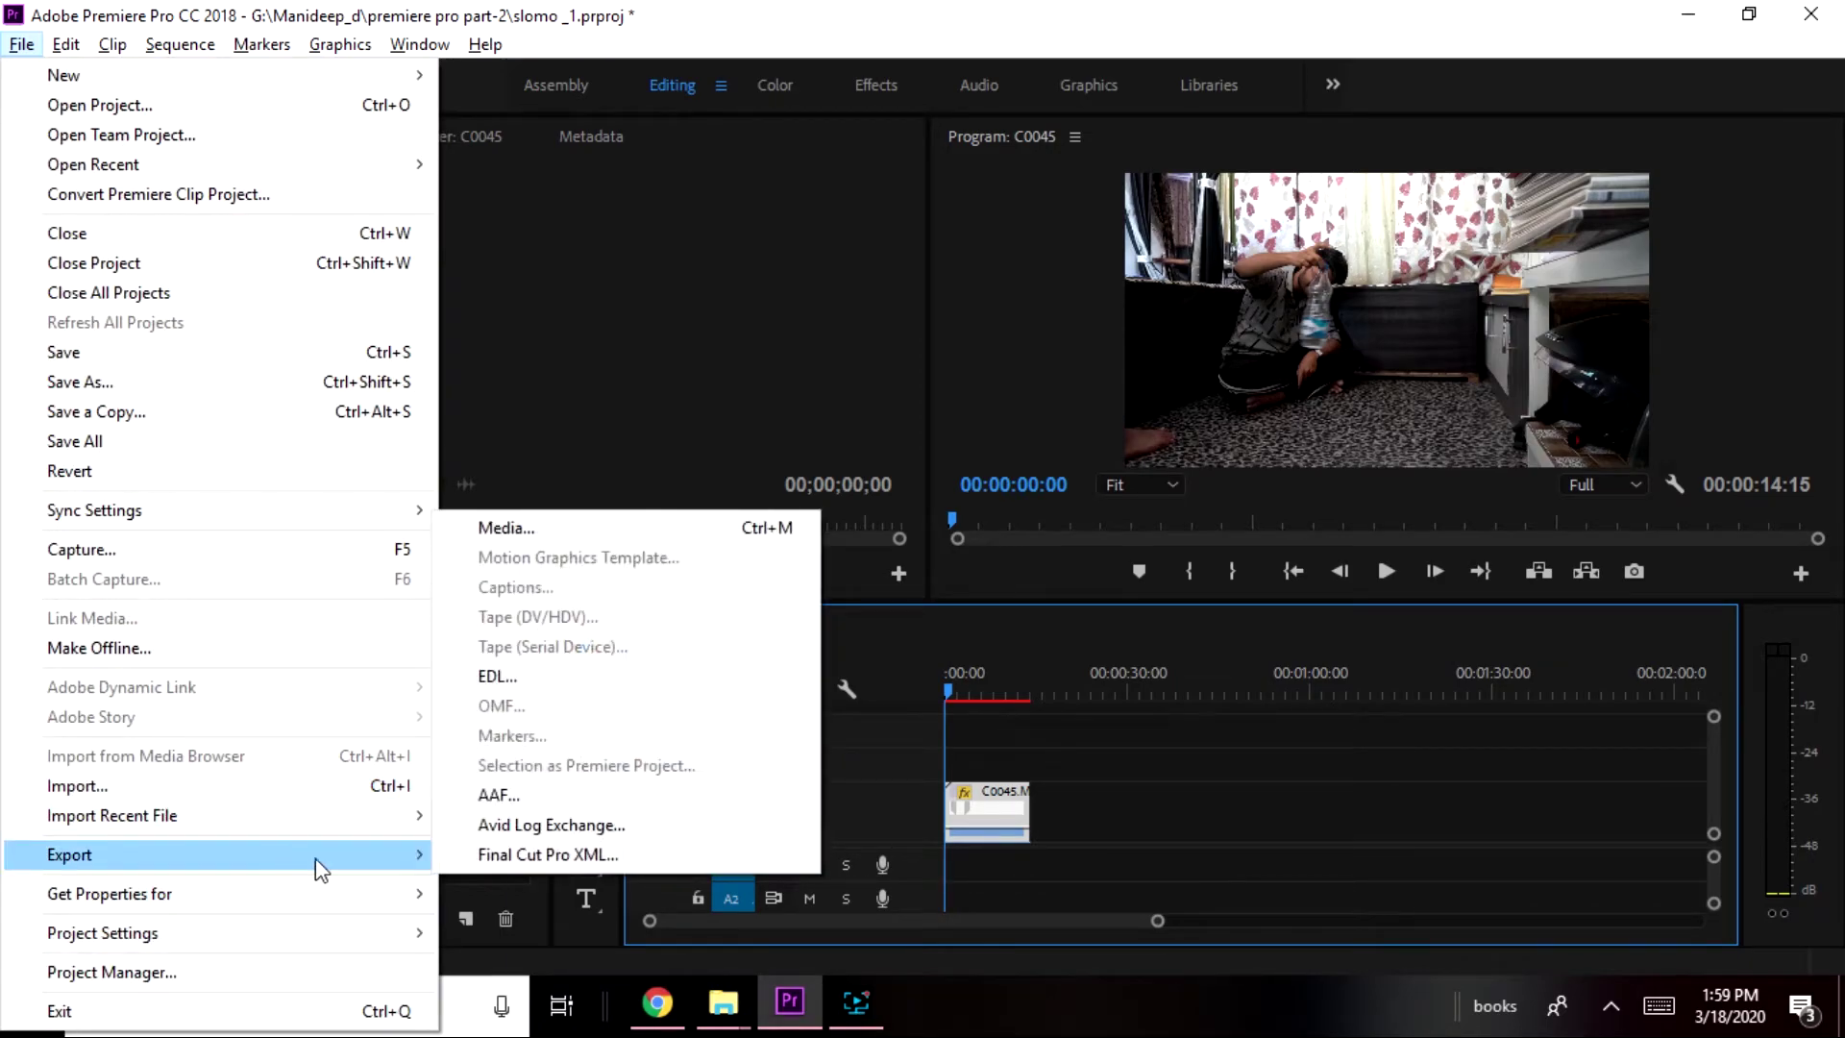
left_click(596, 536)
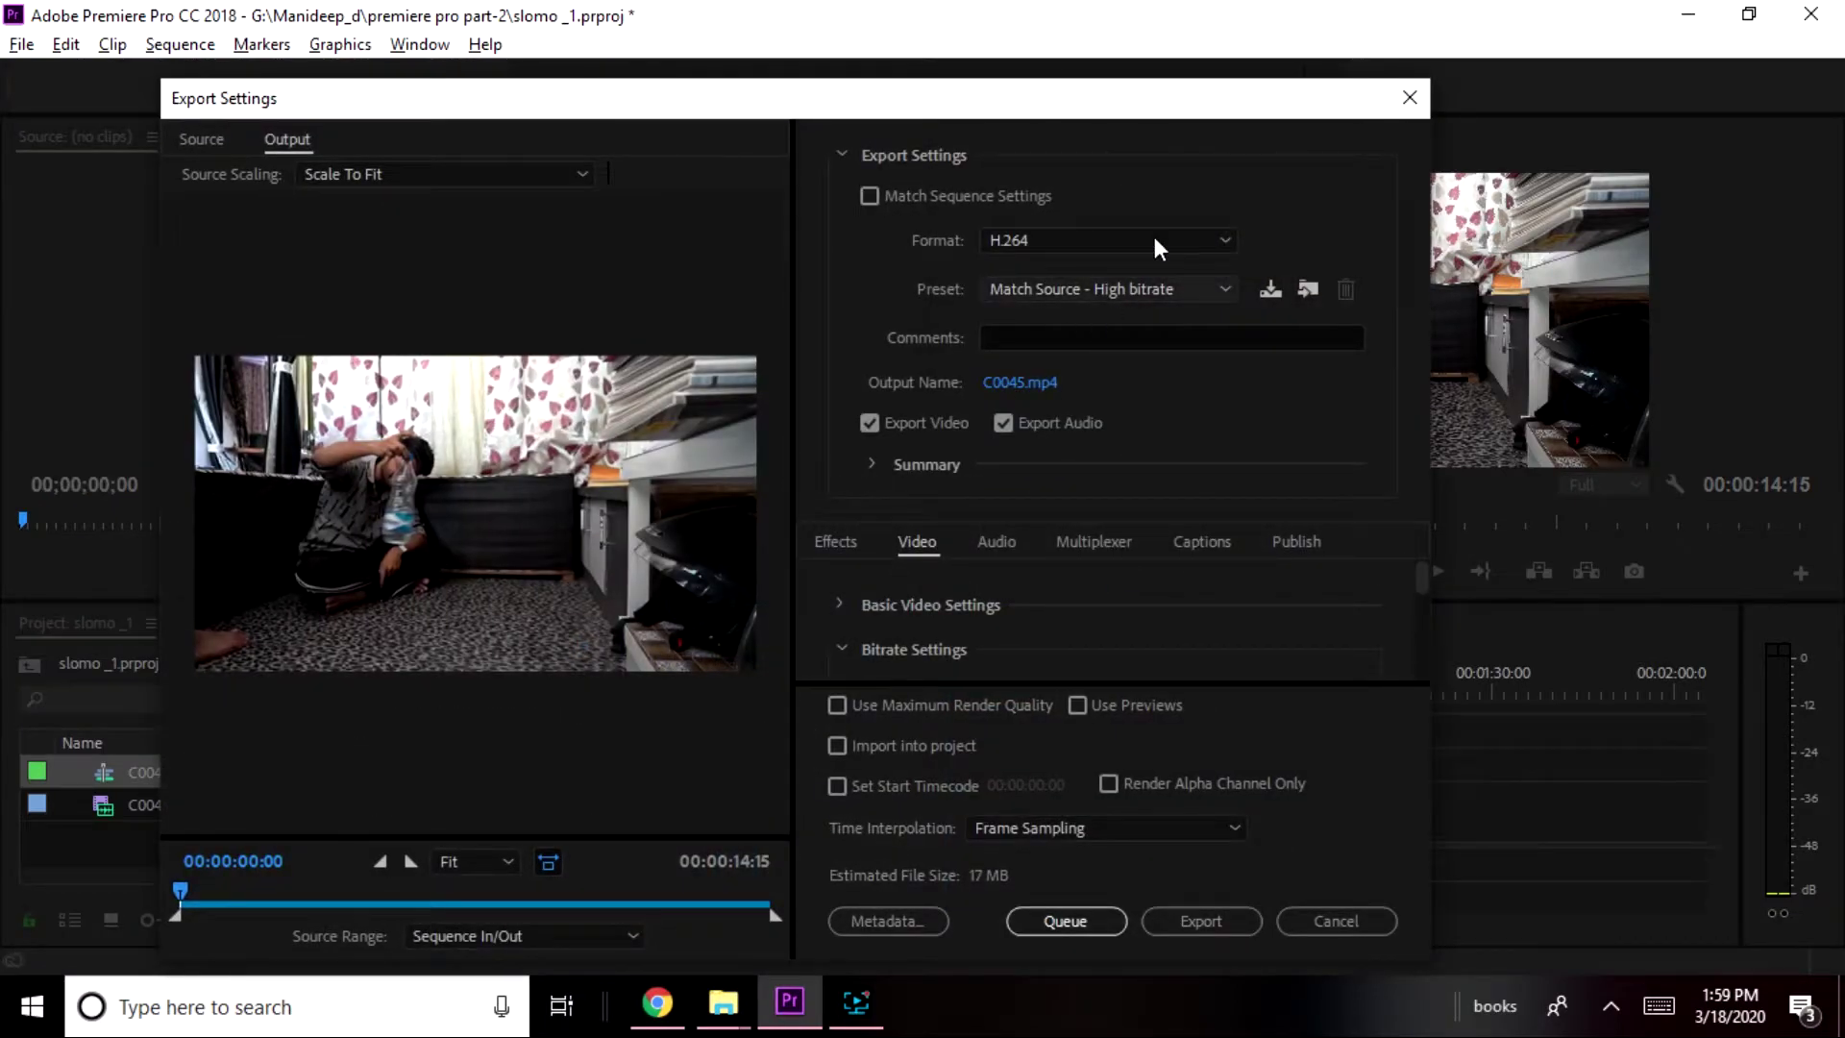
key("Escape")
left_click(1006, 367)
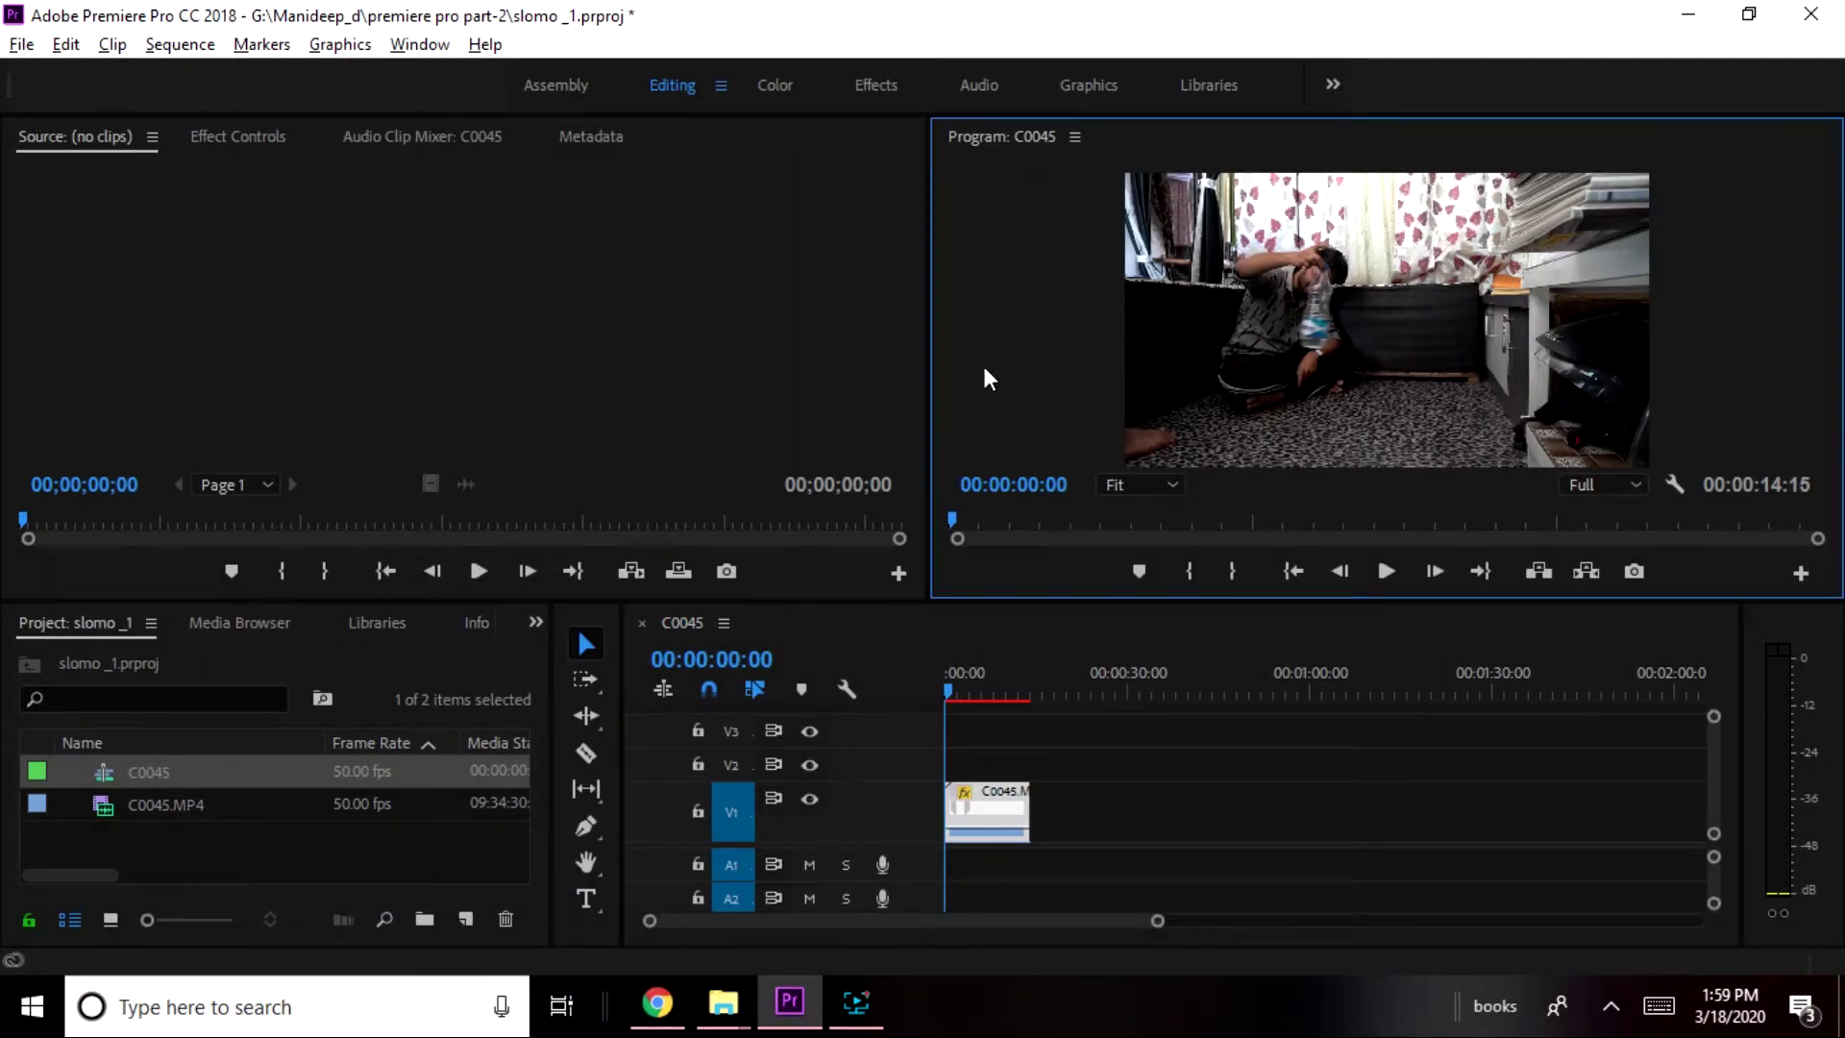
Open the media export settings for the C0045 sequence.
key("ctrl+m")
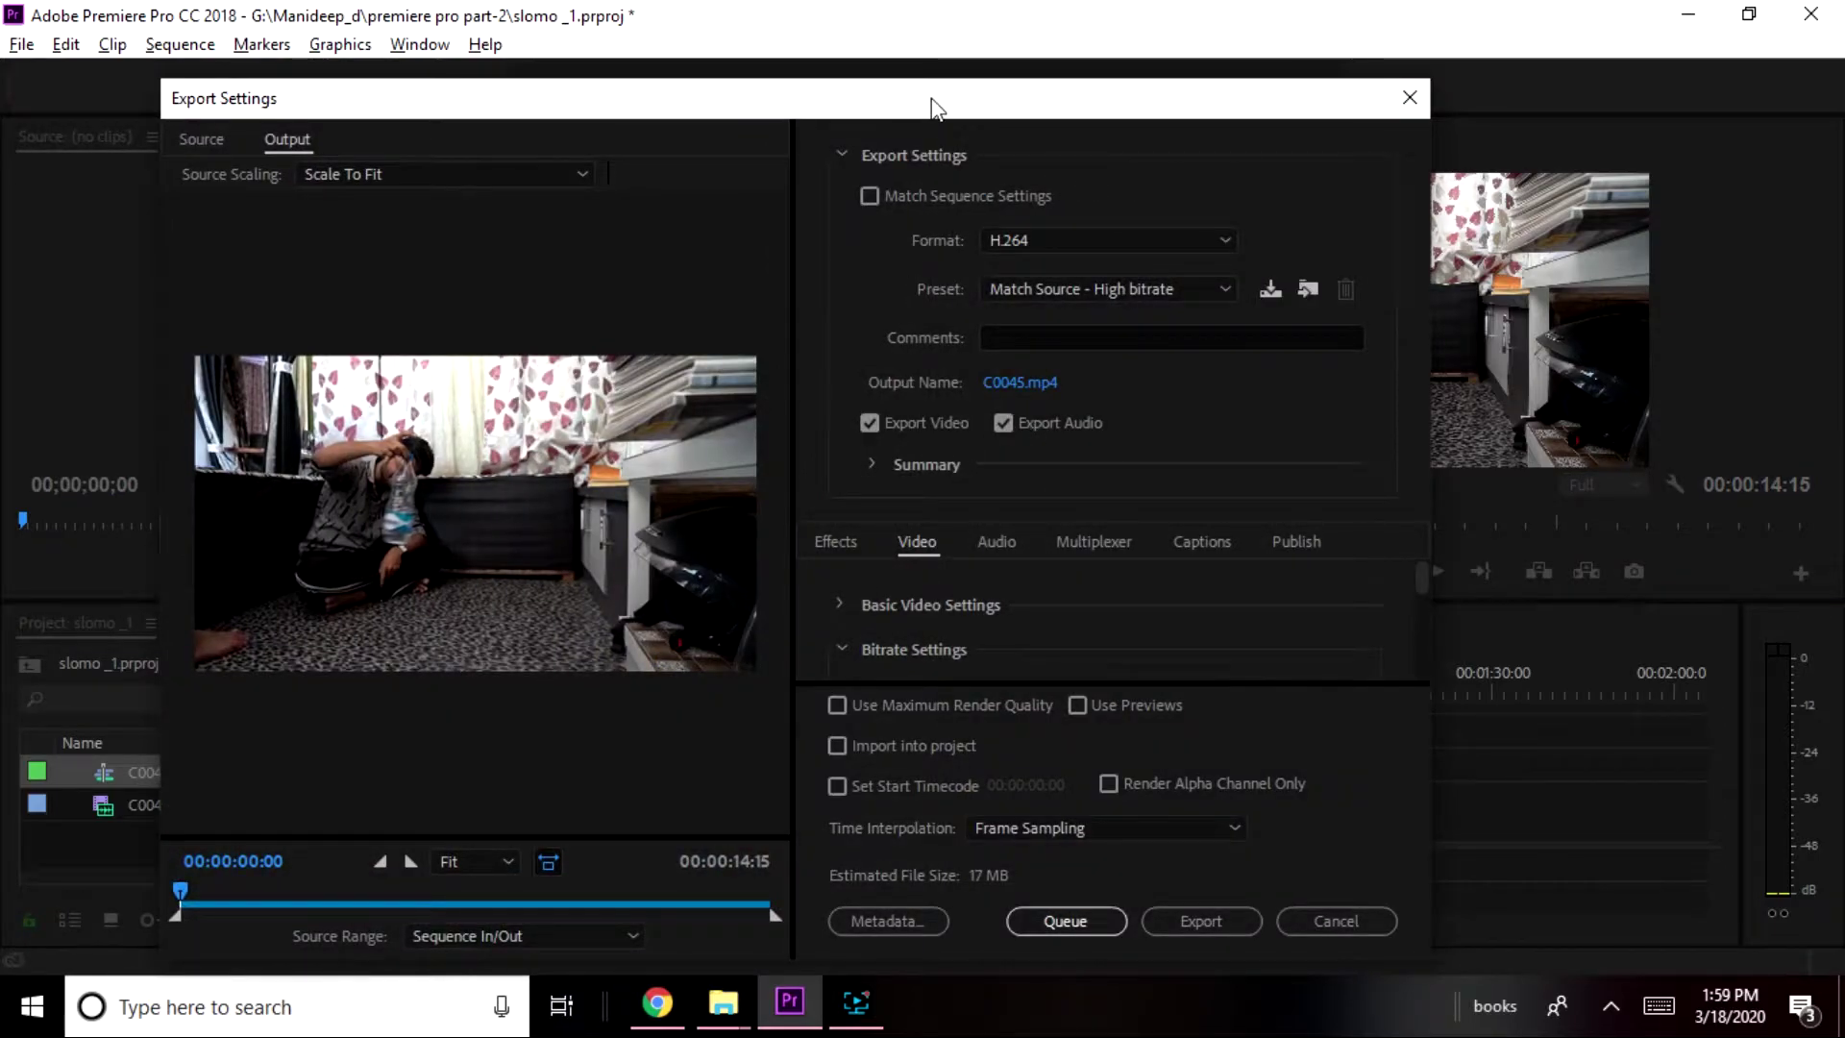
left_click_drag(930, 100, 957, 65)
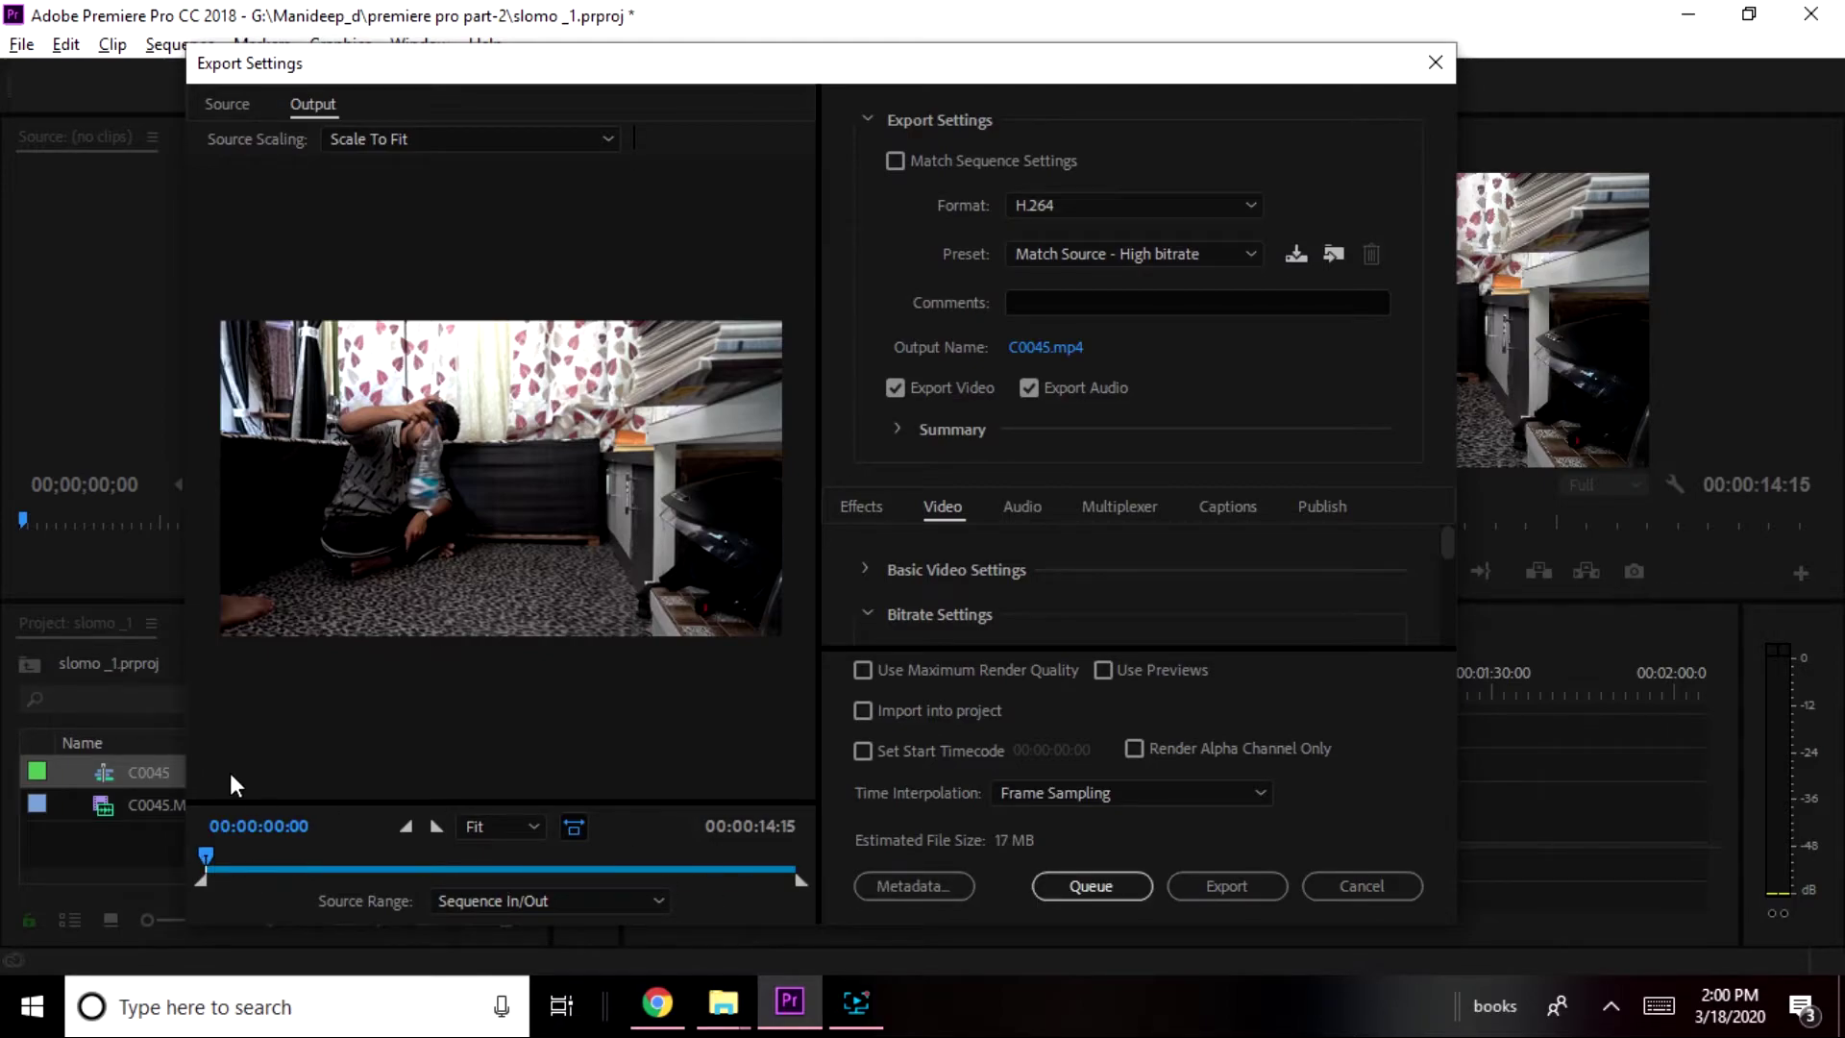
Try the H.264 Blu-ray format with the HD 1080i 25 preset and the GIF format, returning to H.264.
left_click(1138, 210)
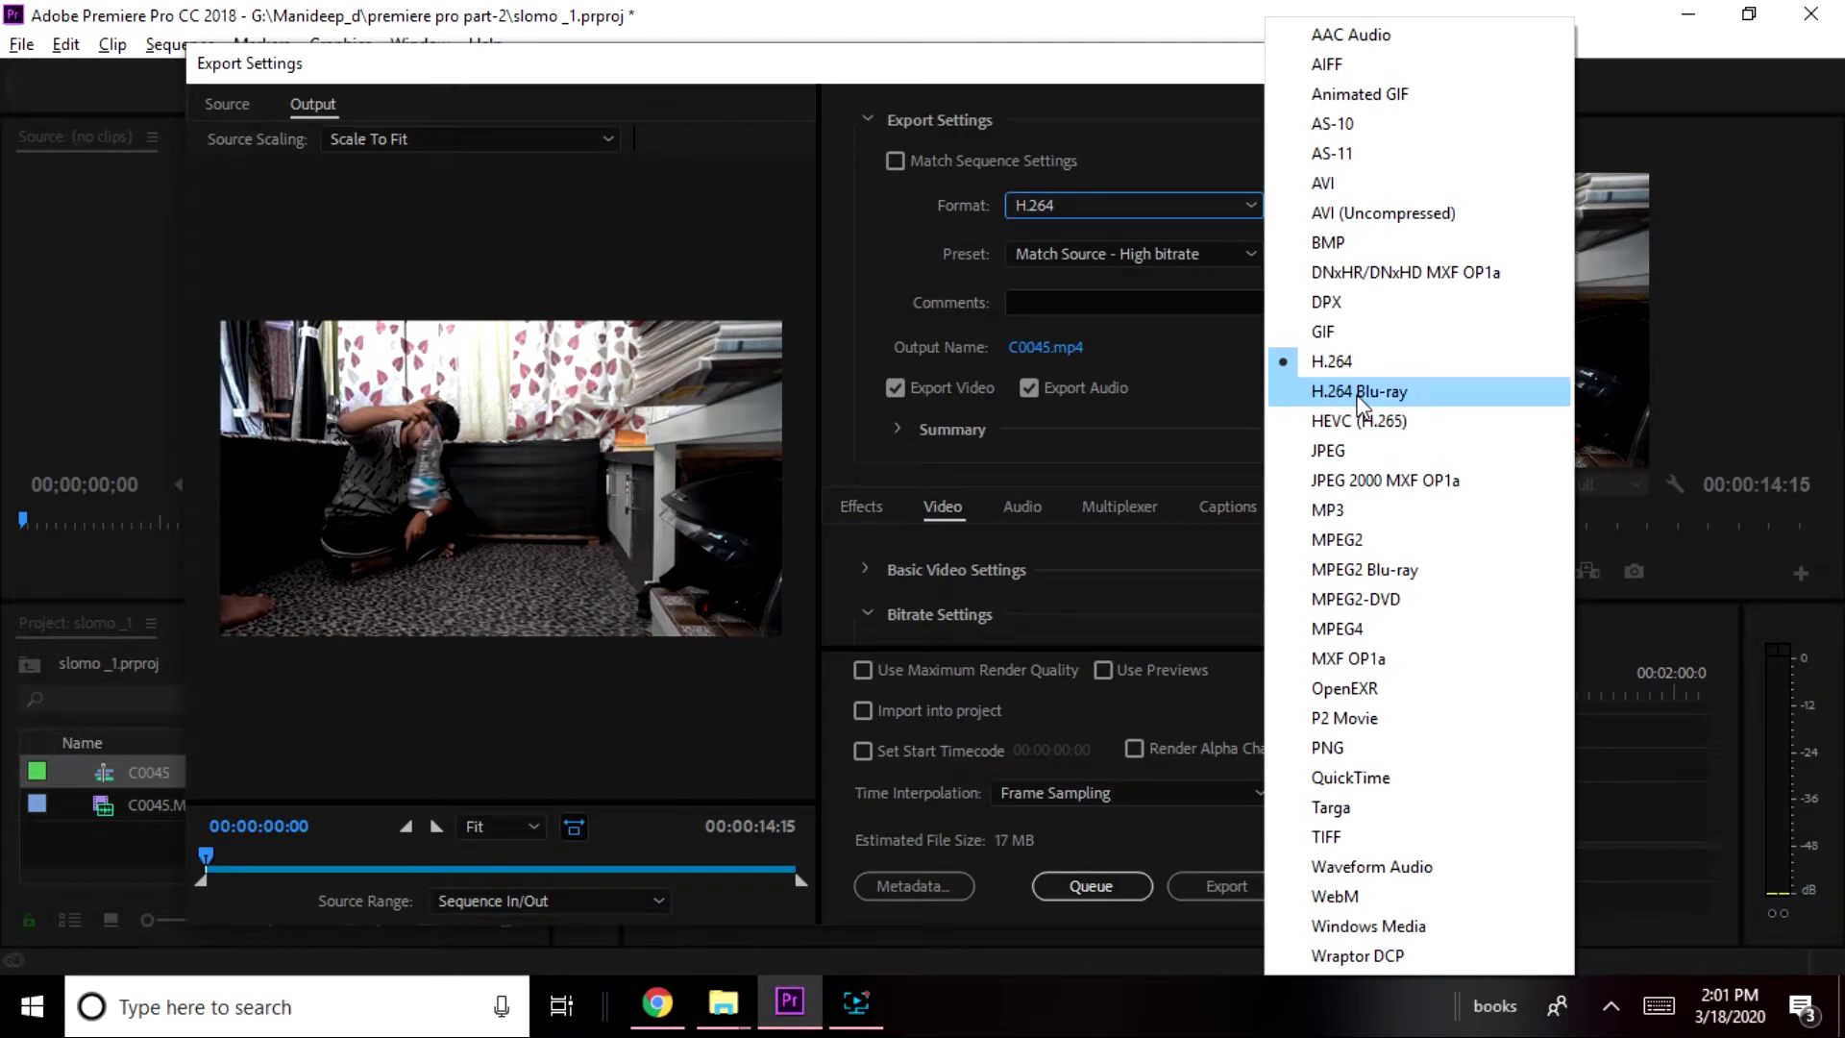
left_click(1359, 392)
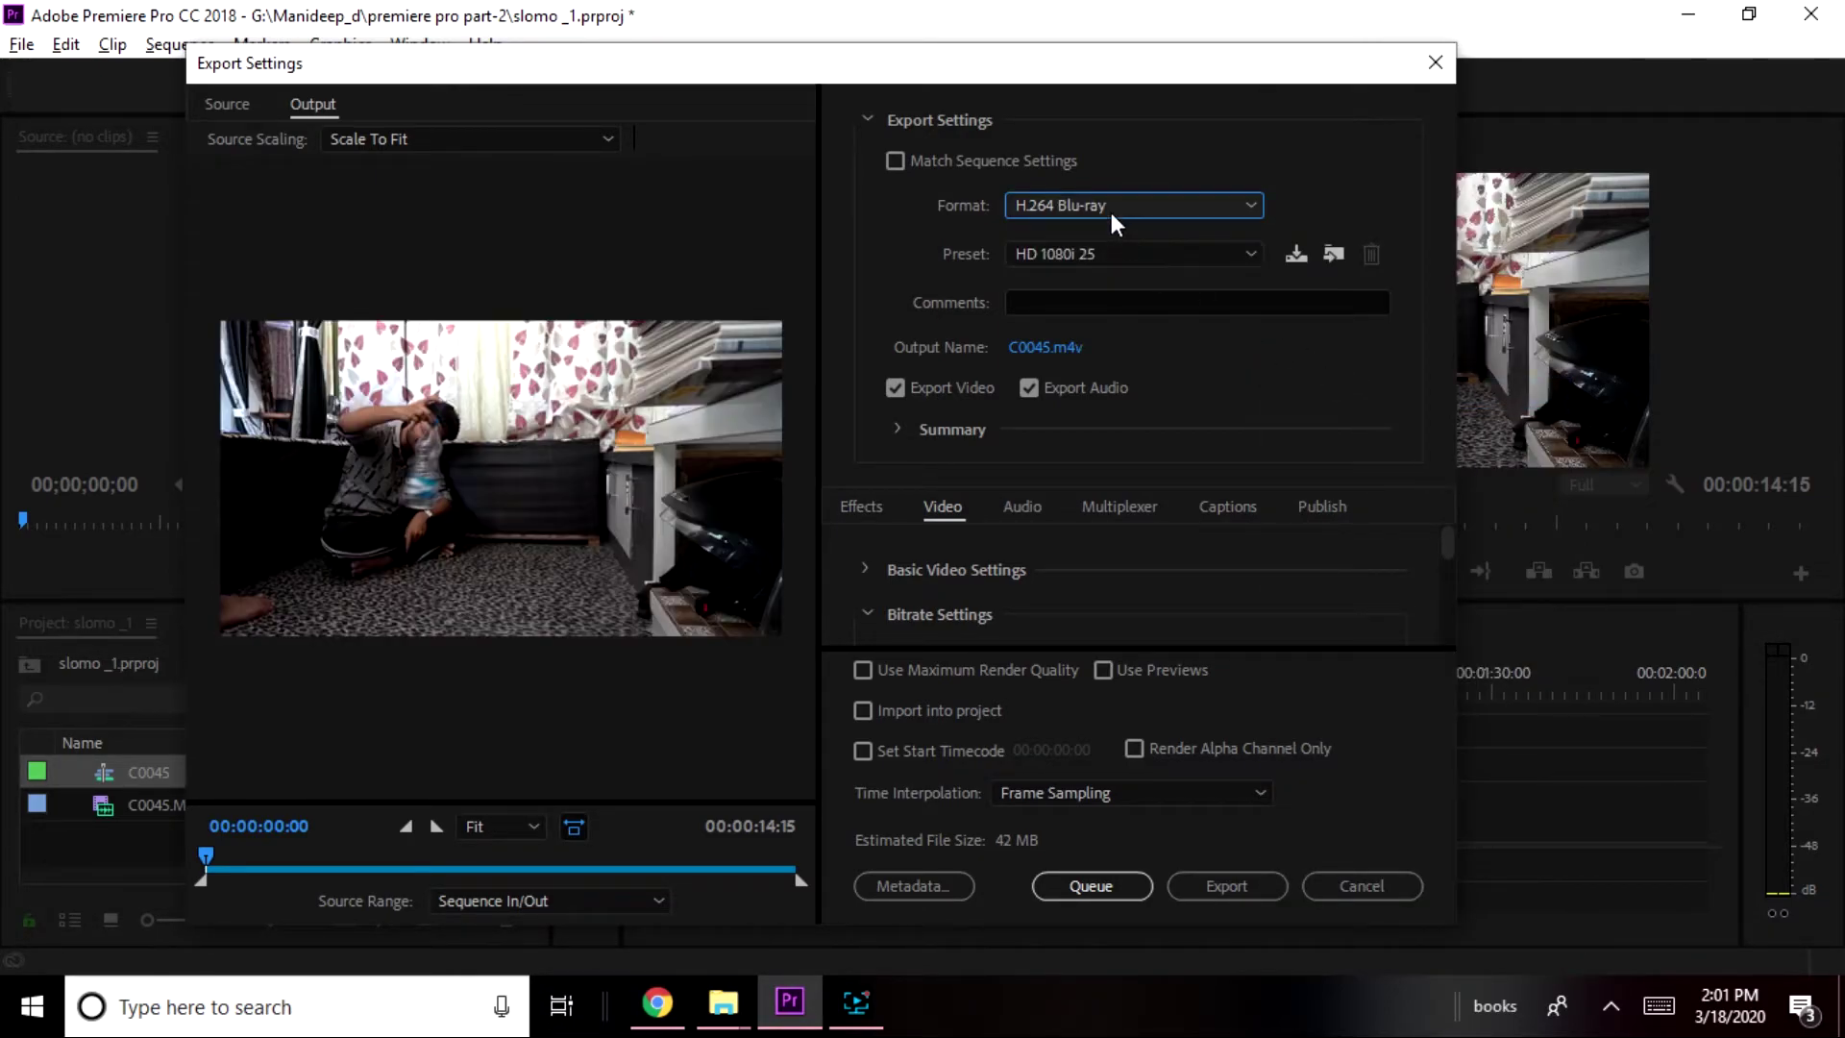
left_click(1203, 257)
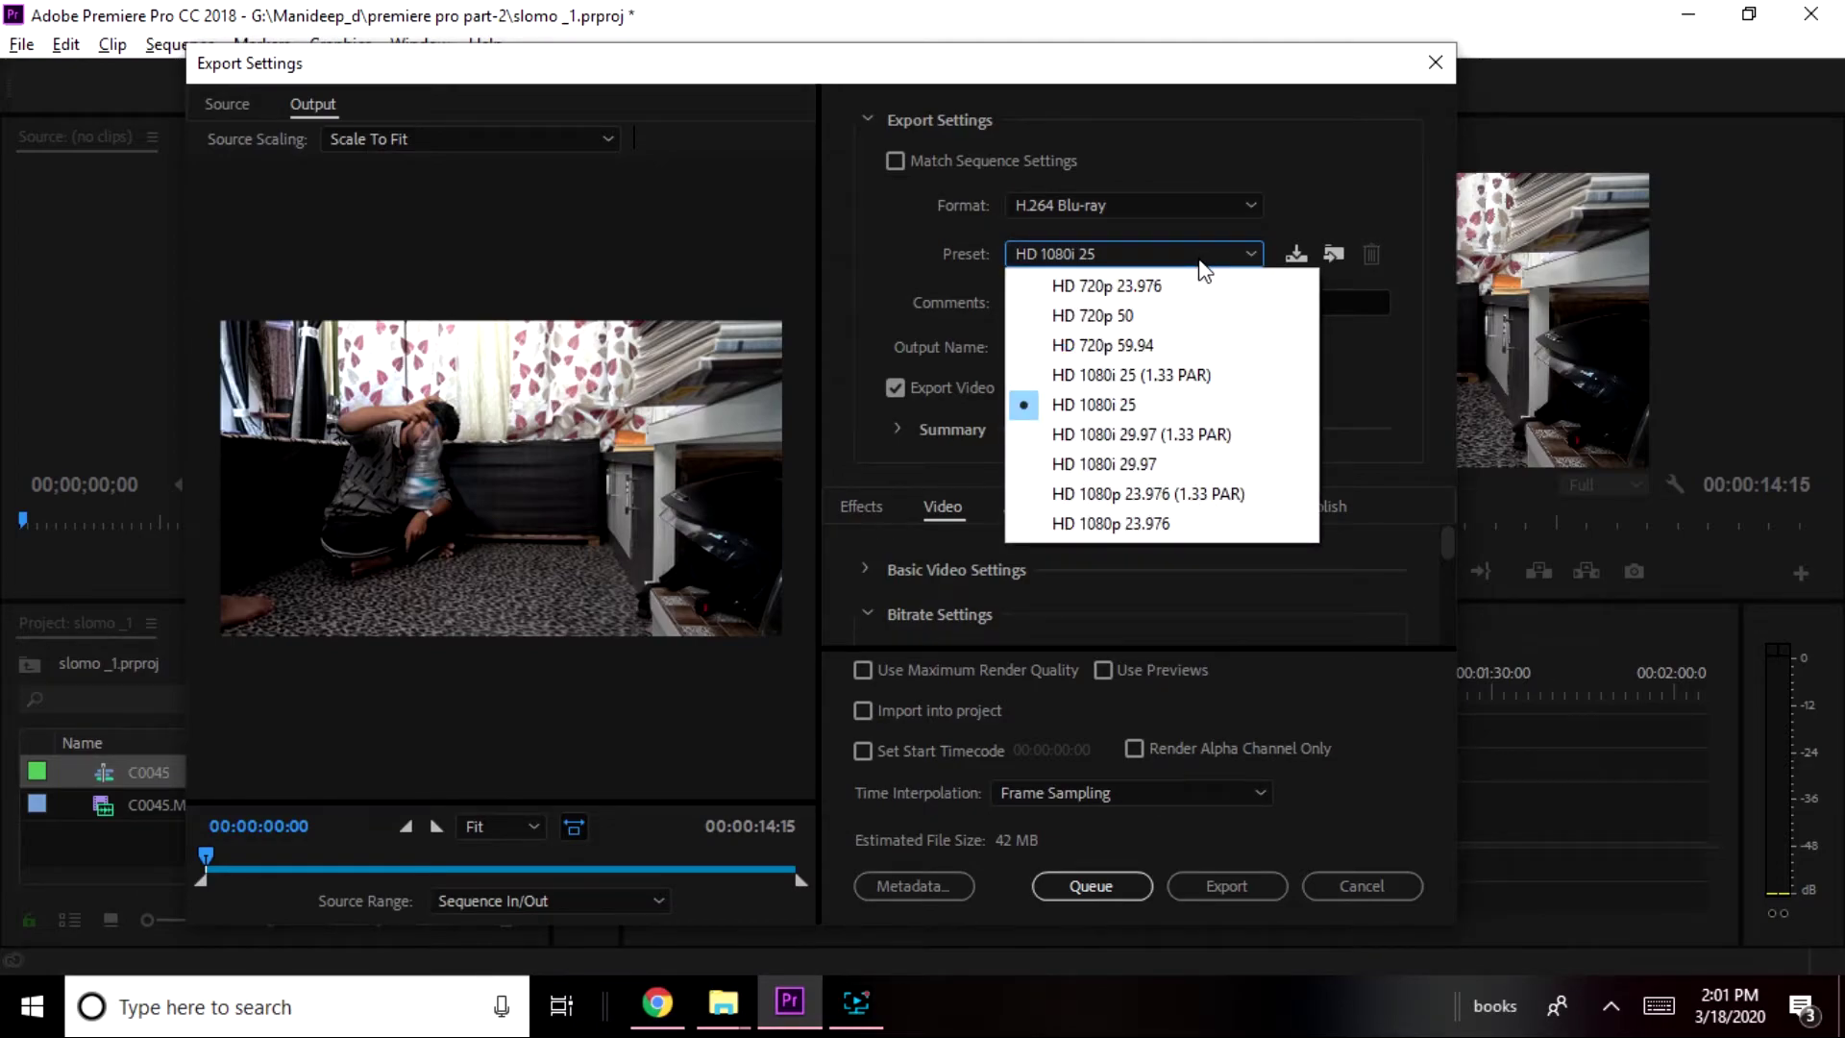
left_click(1197, 415)
left_click(1211, 210)
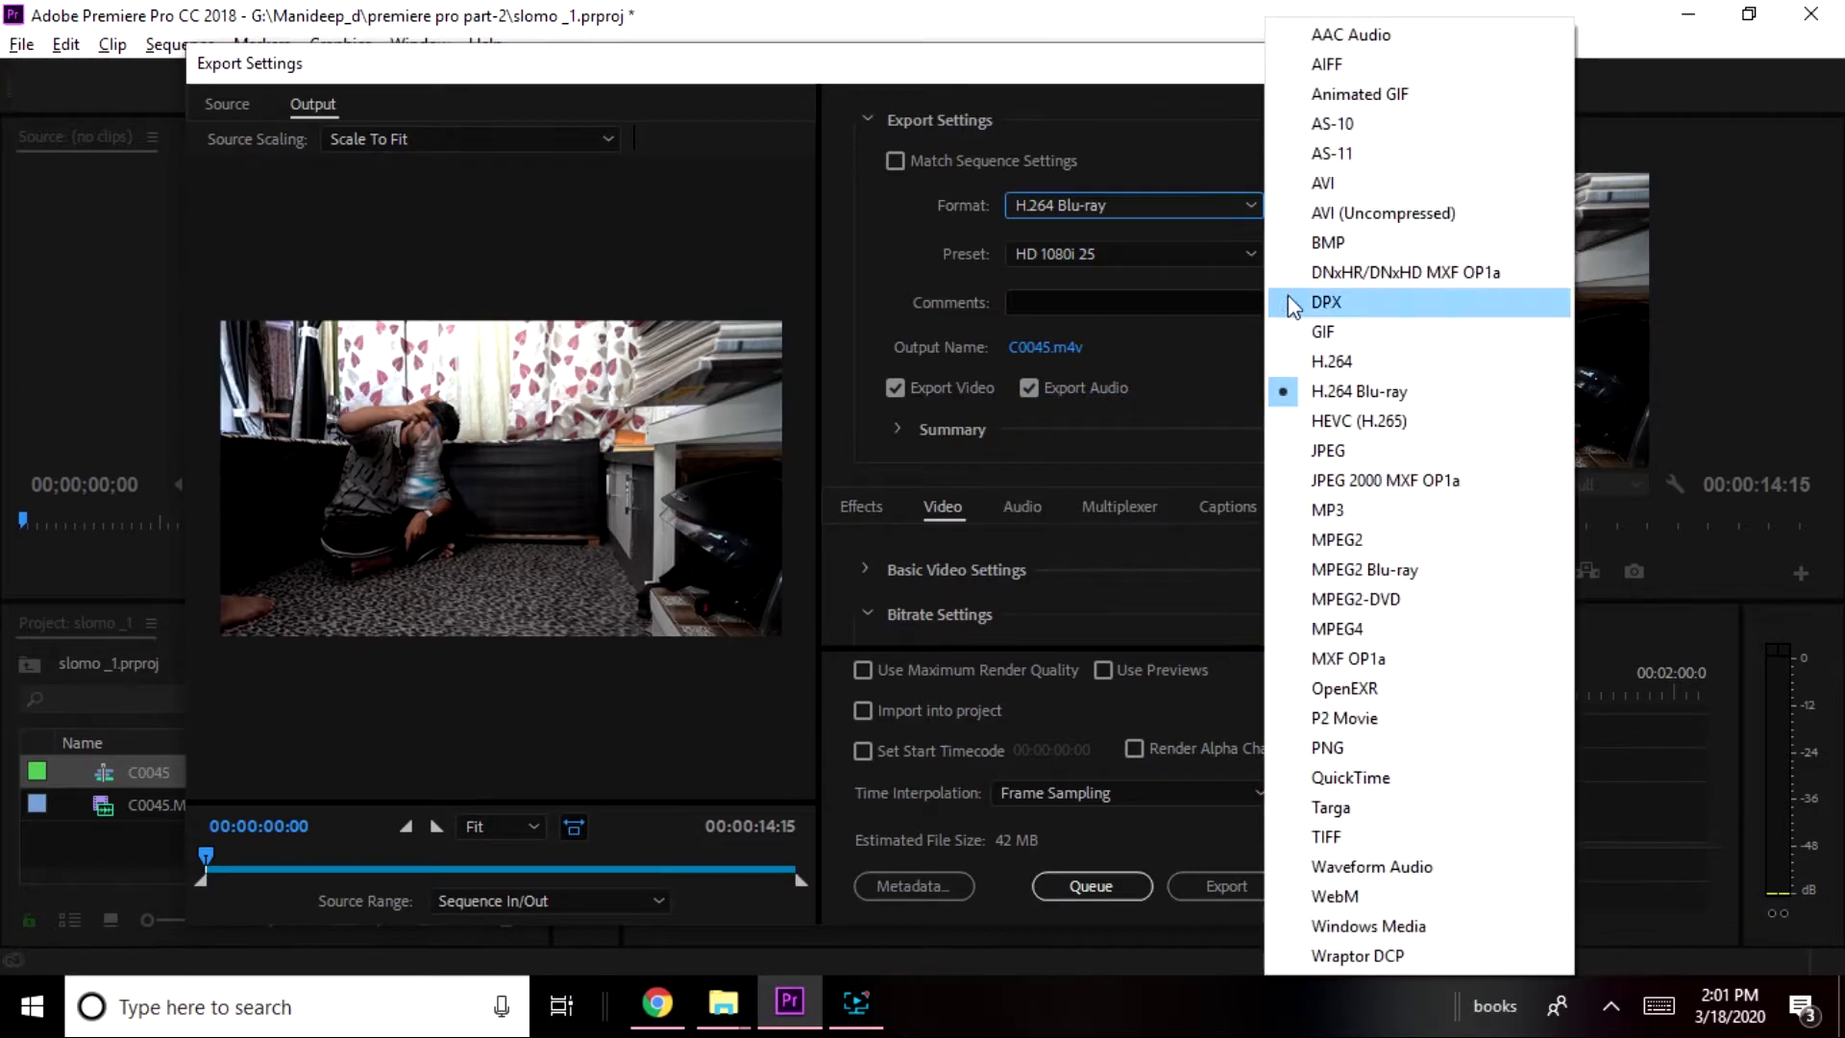
left_click(1307, 331)
left_click(1194, 211)
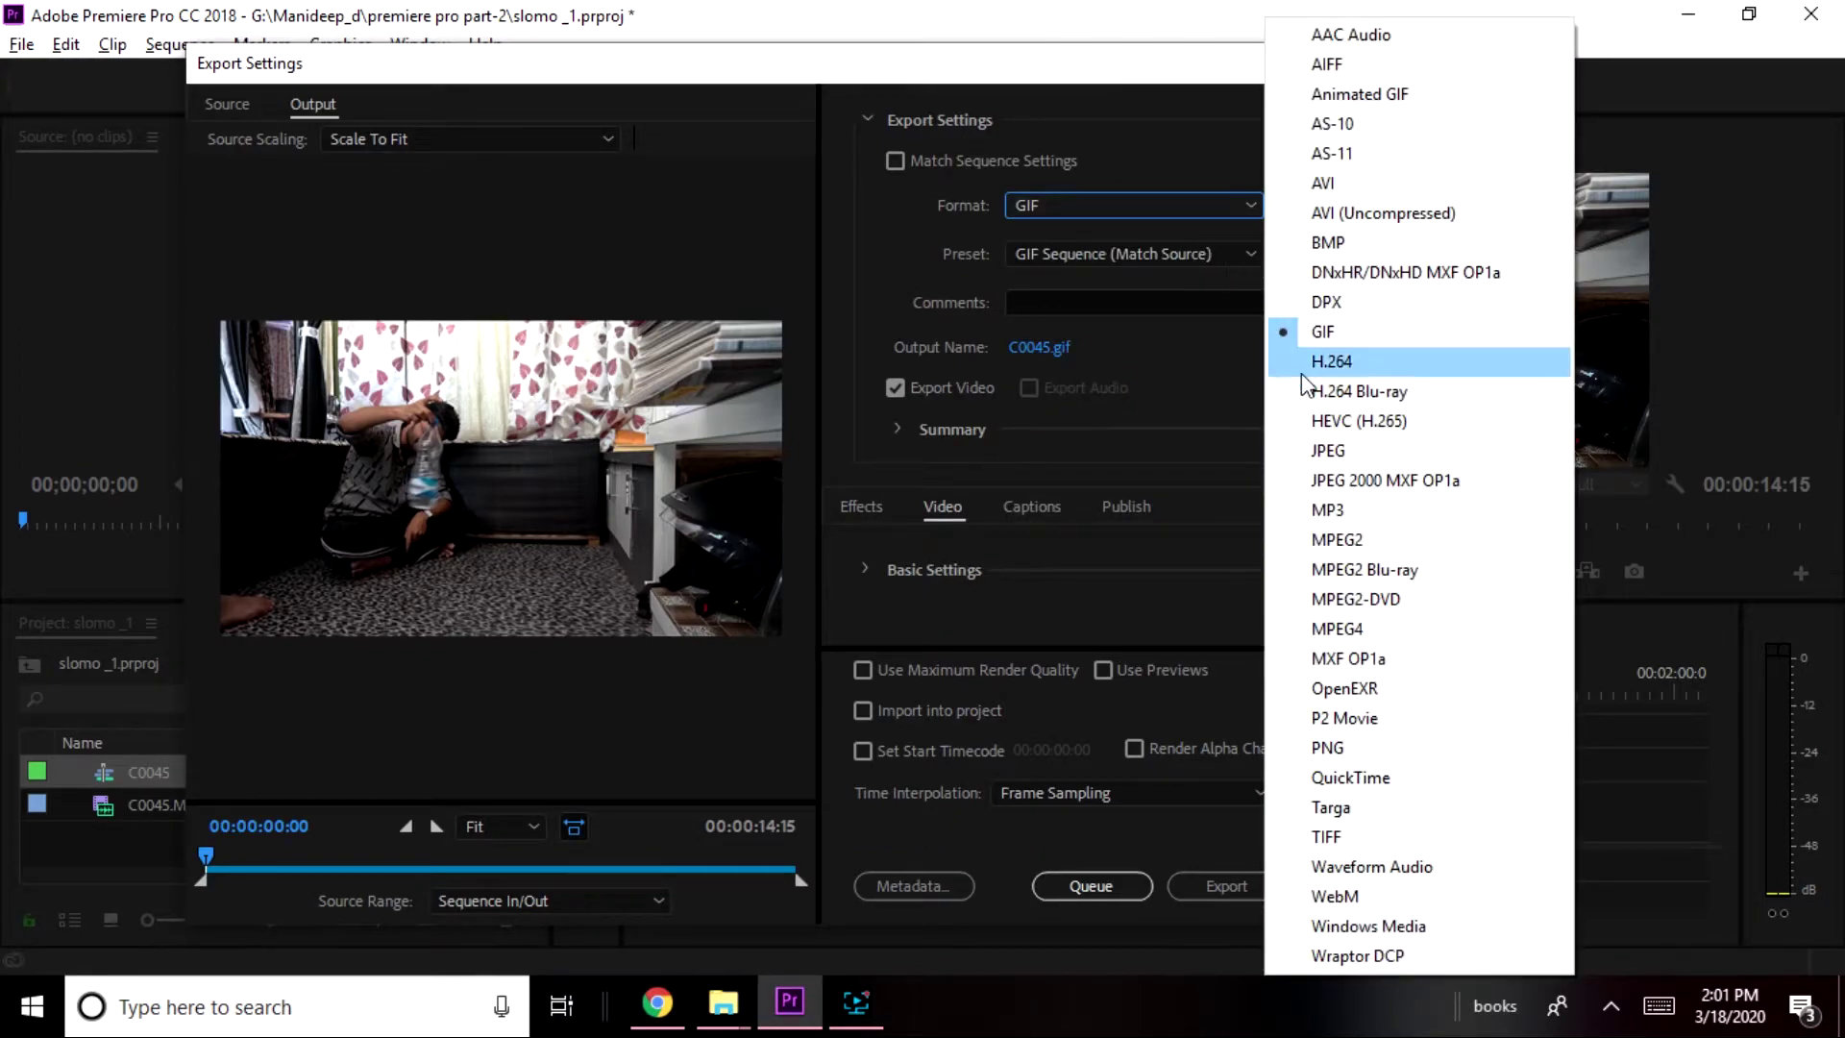
left_click(1304, 373)
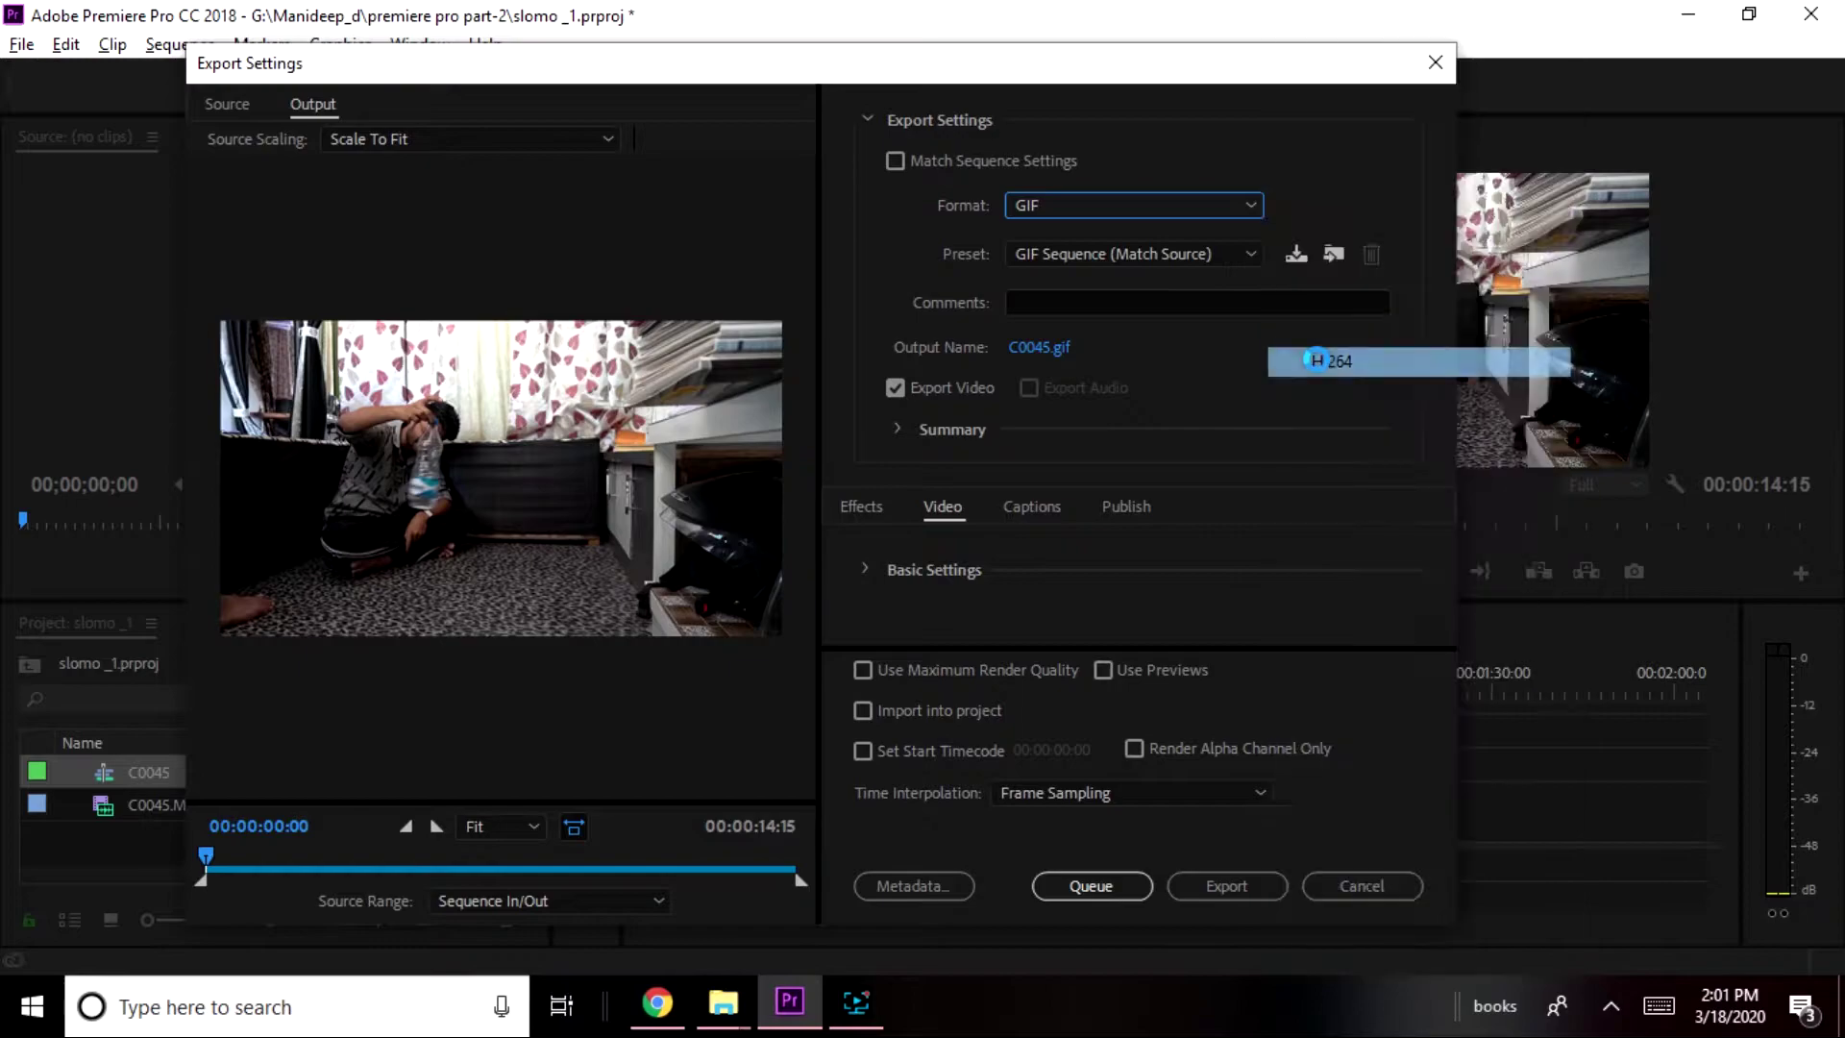
Apply the High Quality 2160p 4K preset and expand the basic video settings to review the frame width and height.
left_click(1213, 257)
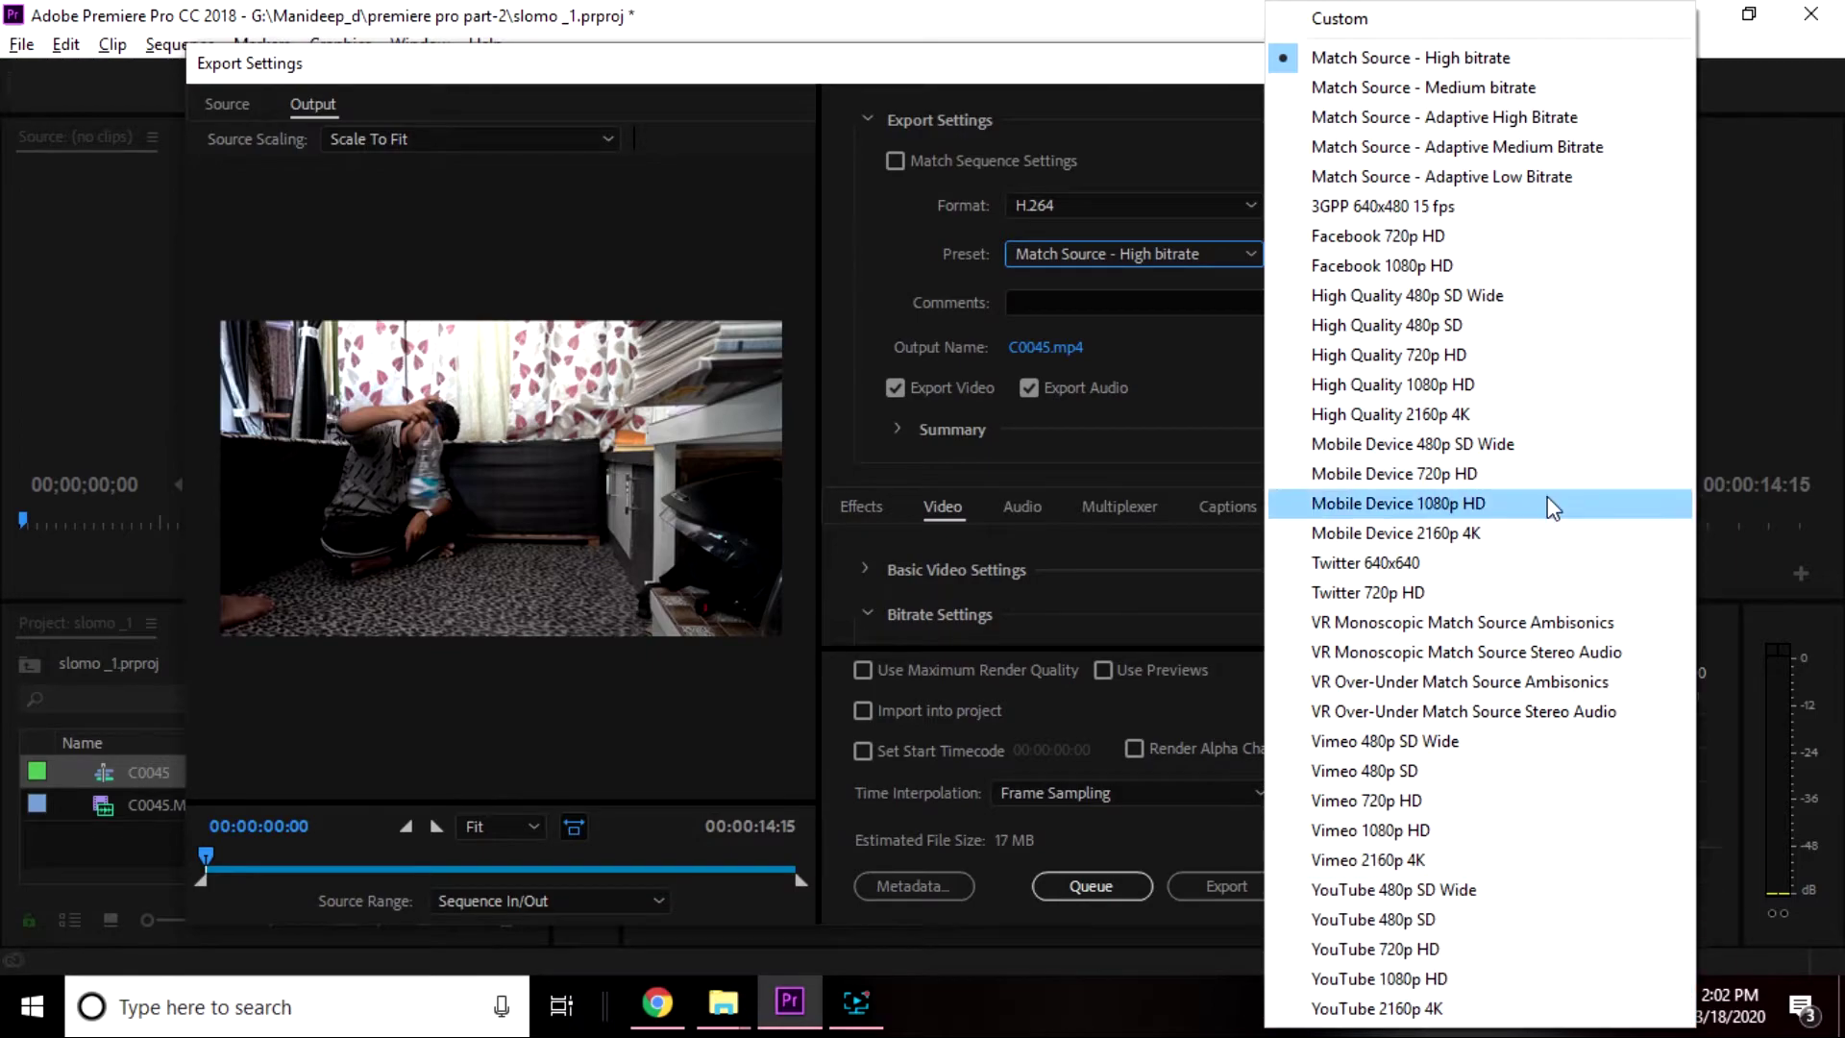
left_click(1461, 415)
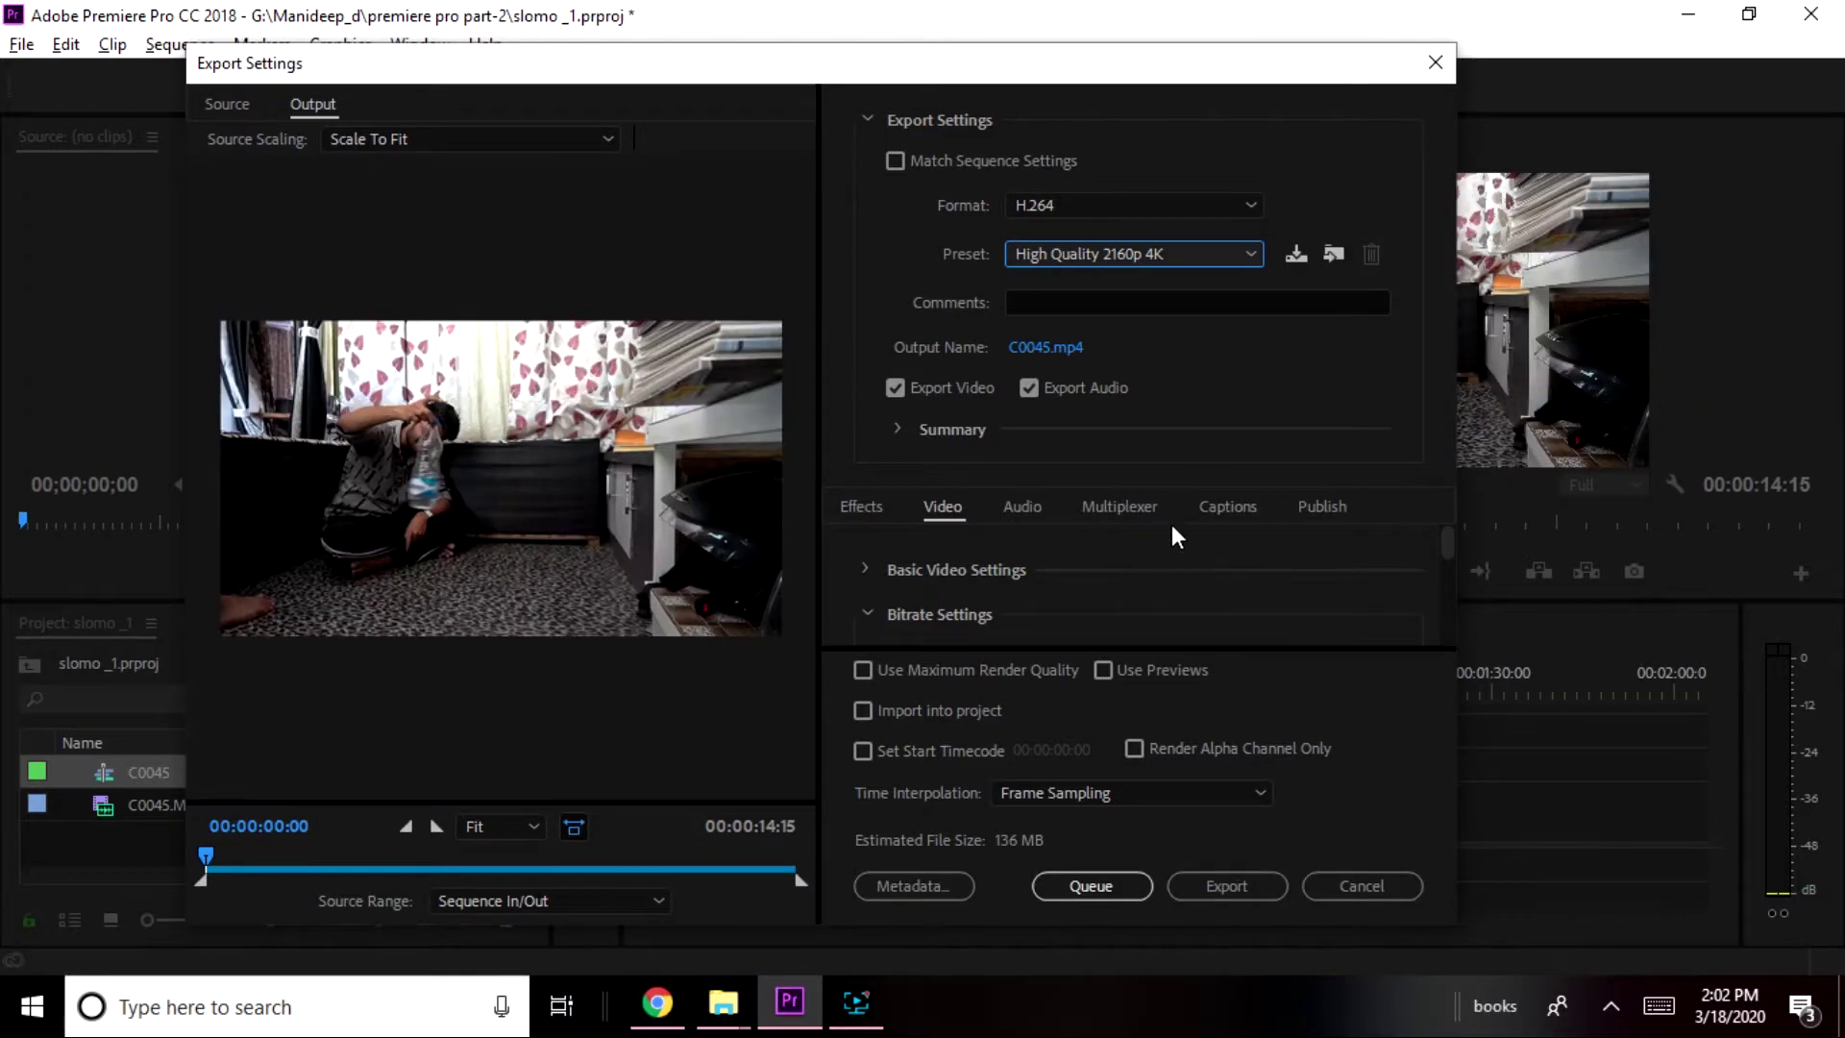
scroll(1169, 558, "down", 2)
scroll(1165, 578, "up", 2)
left_click_drag(1451, 545, 1462, 504)
left_click(895, 570)
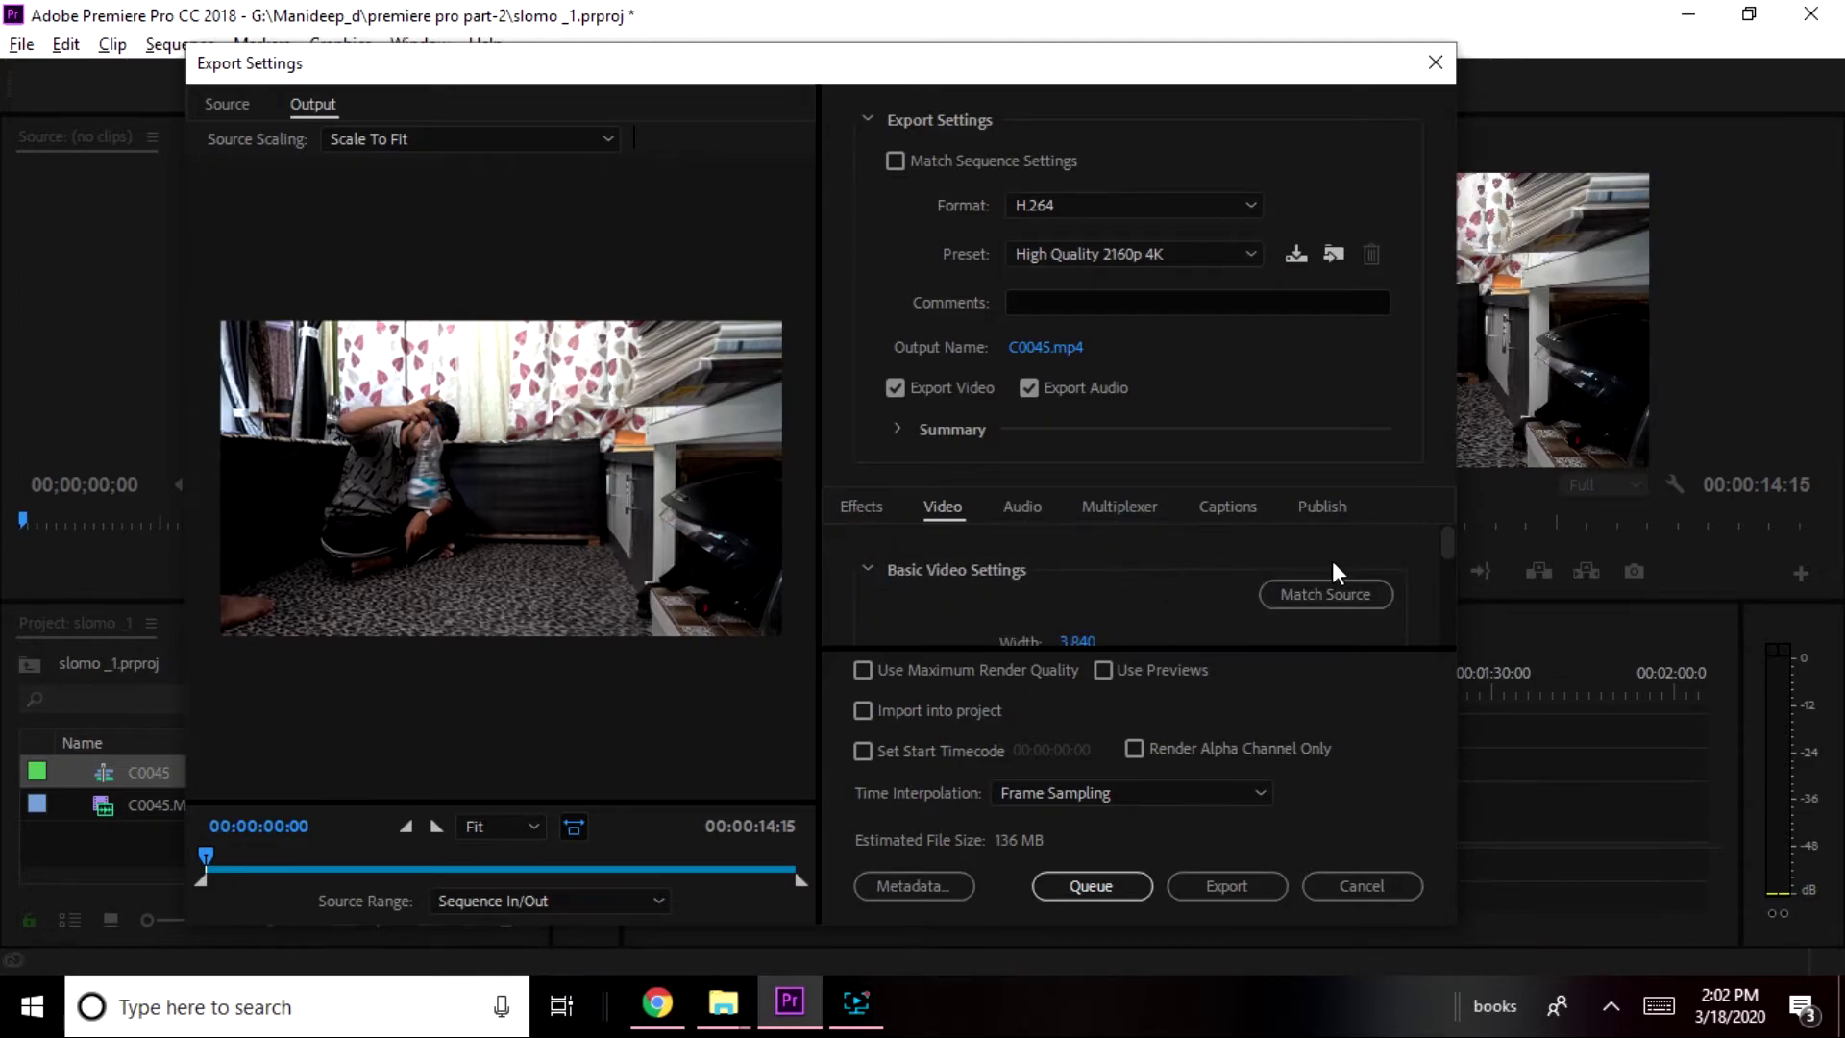
left_click_drag(1451, 551, 1451, 557)
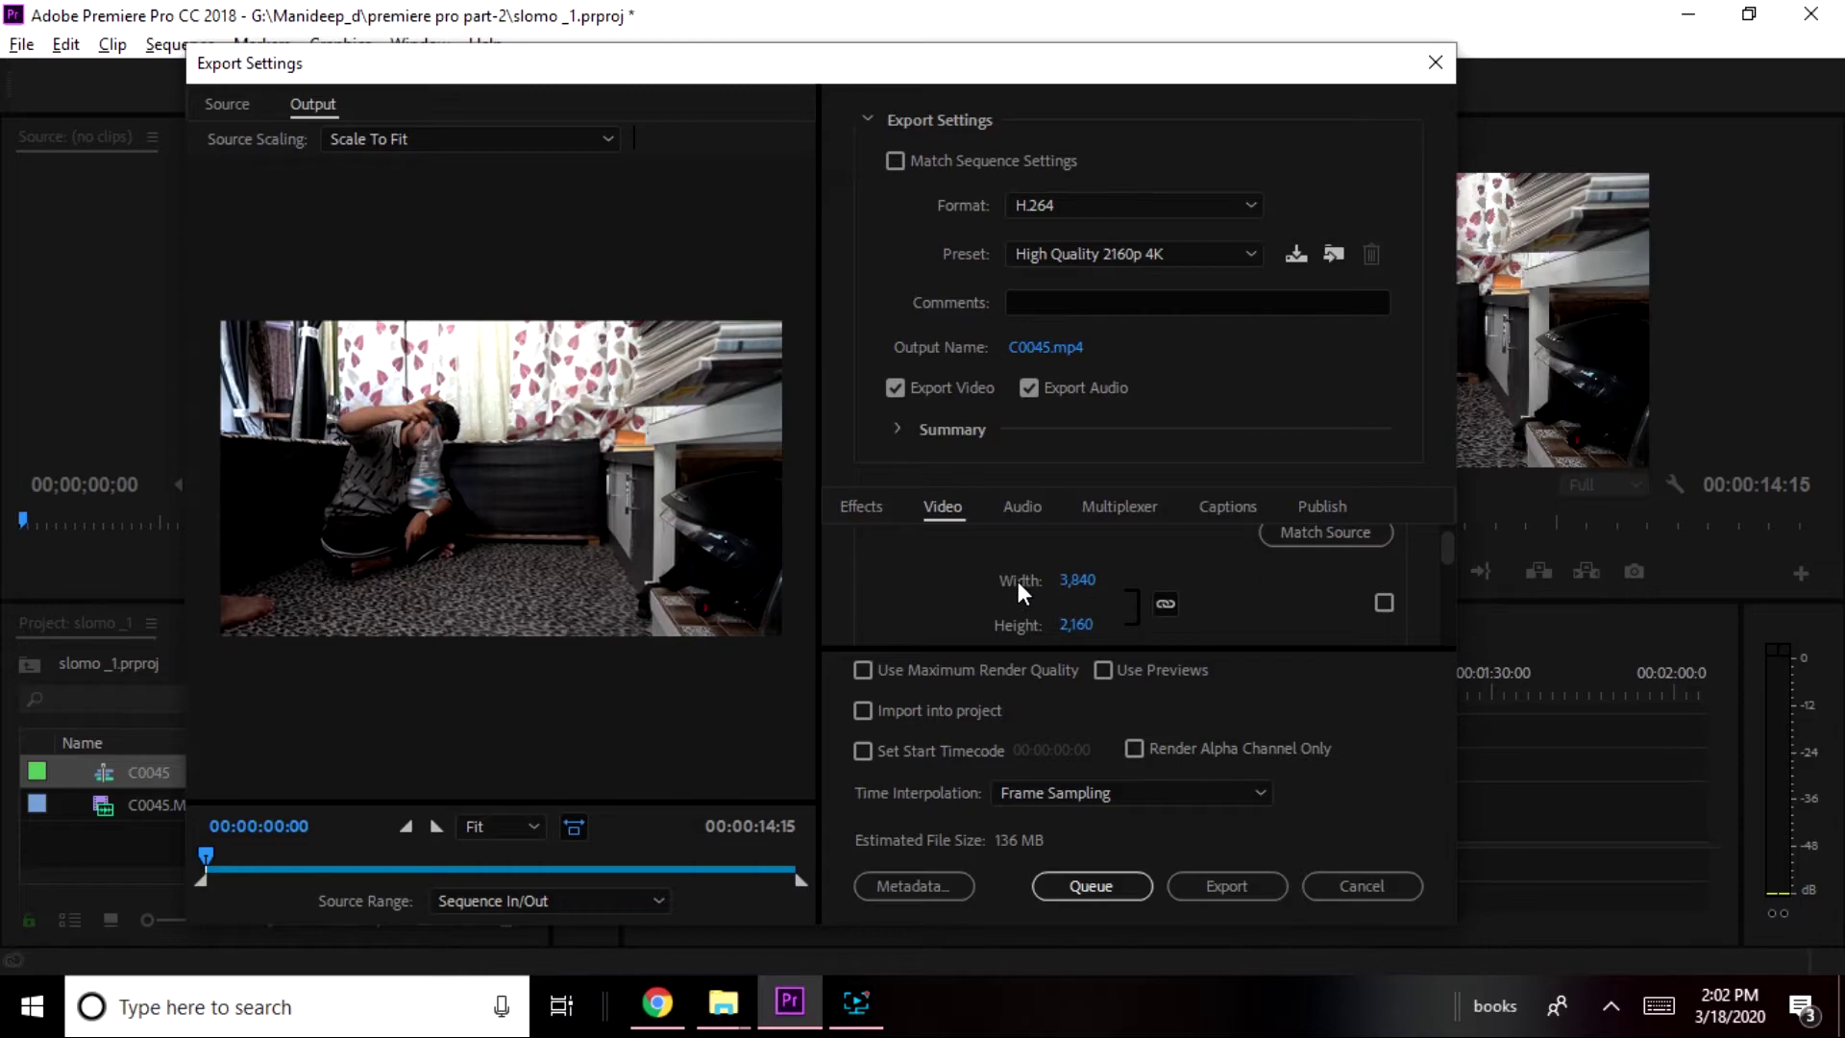
left_click(1167, 604)
left_click(1167, 605)
Set the export's output location to the Desktop with the file name slom.
left_click(1044, 347)
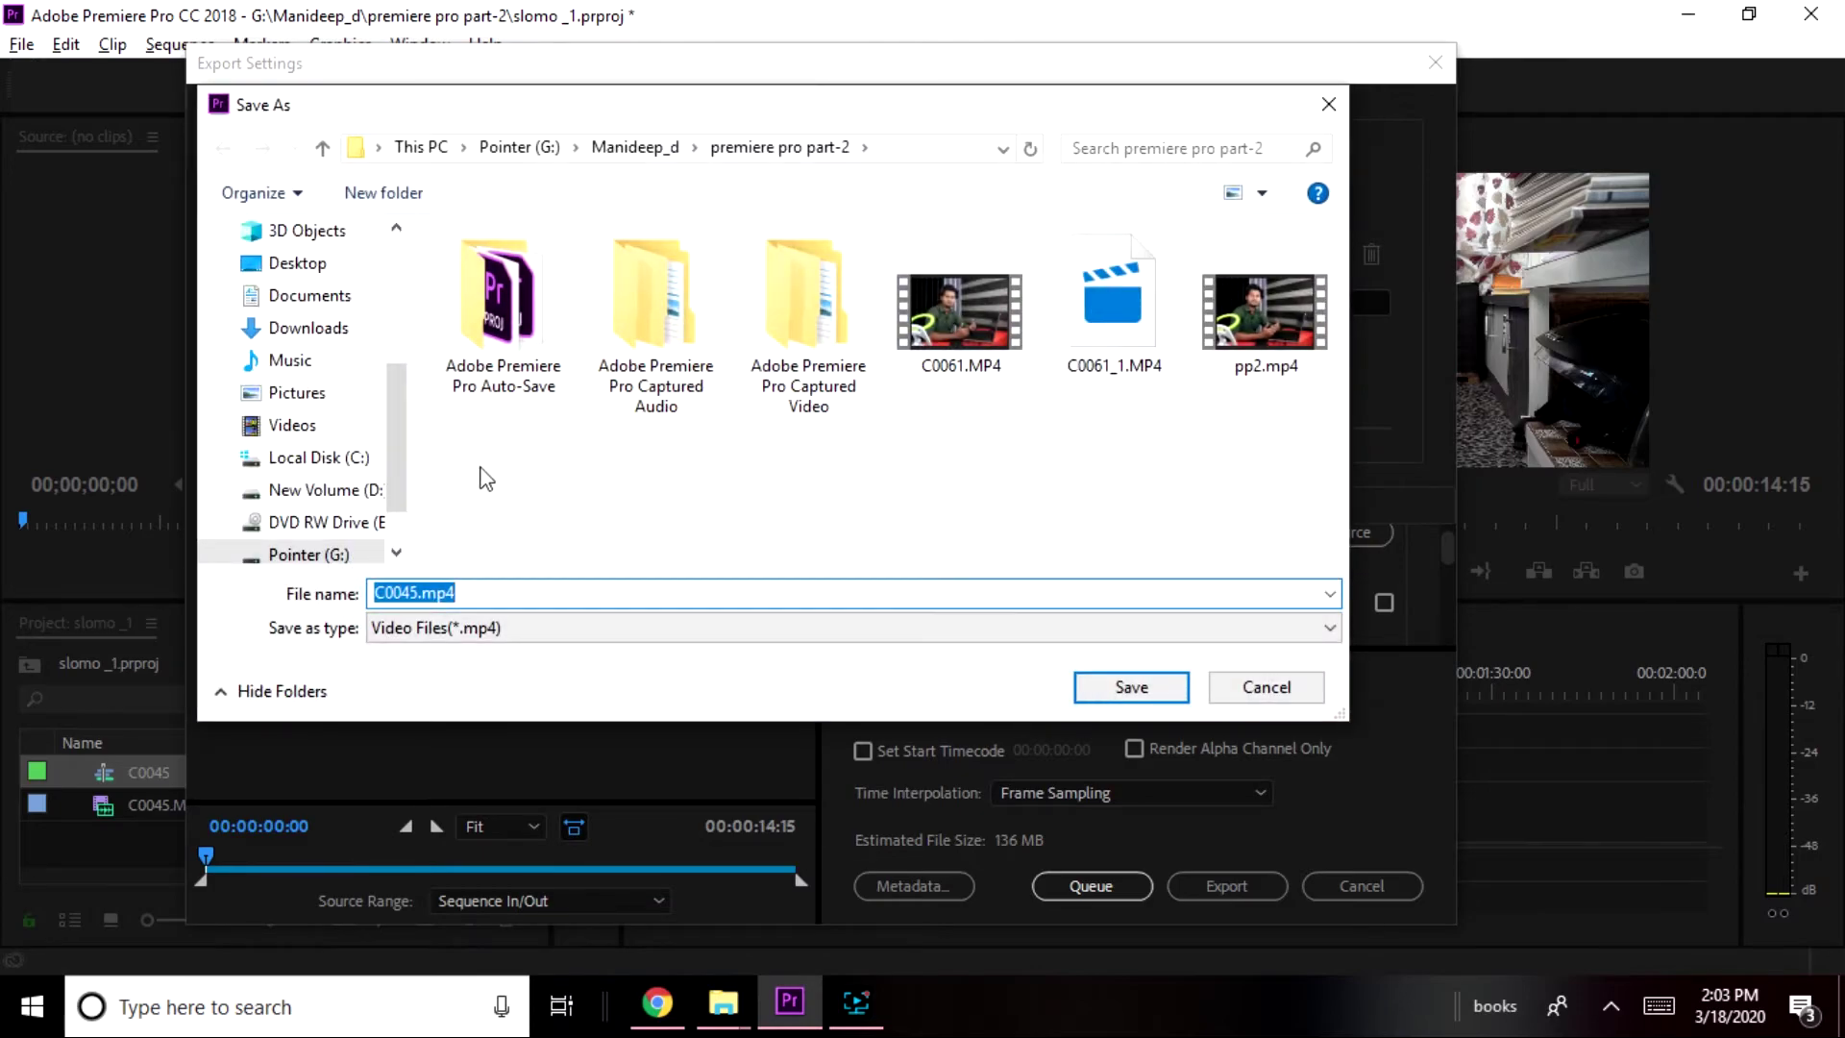
left_click(288, 262)
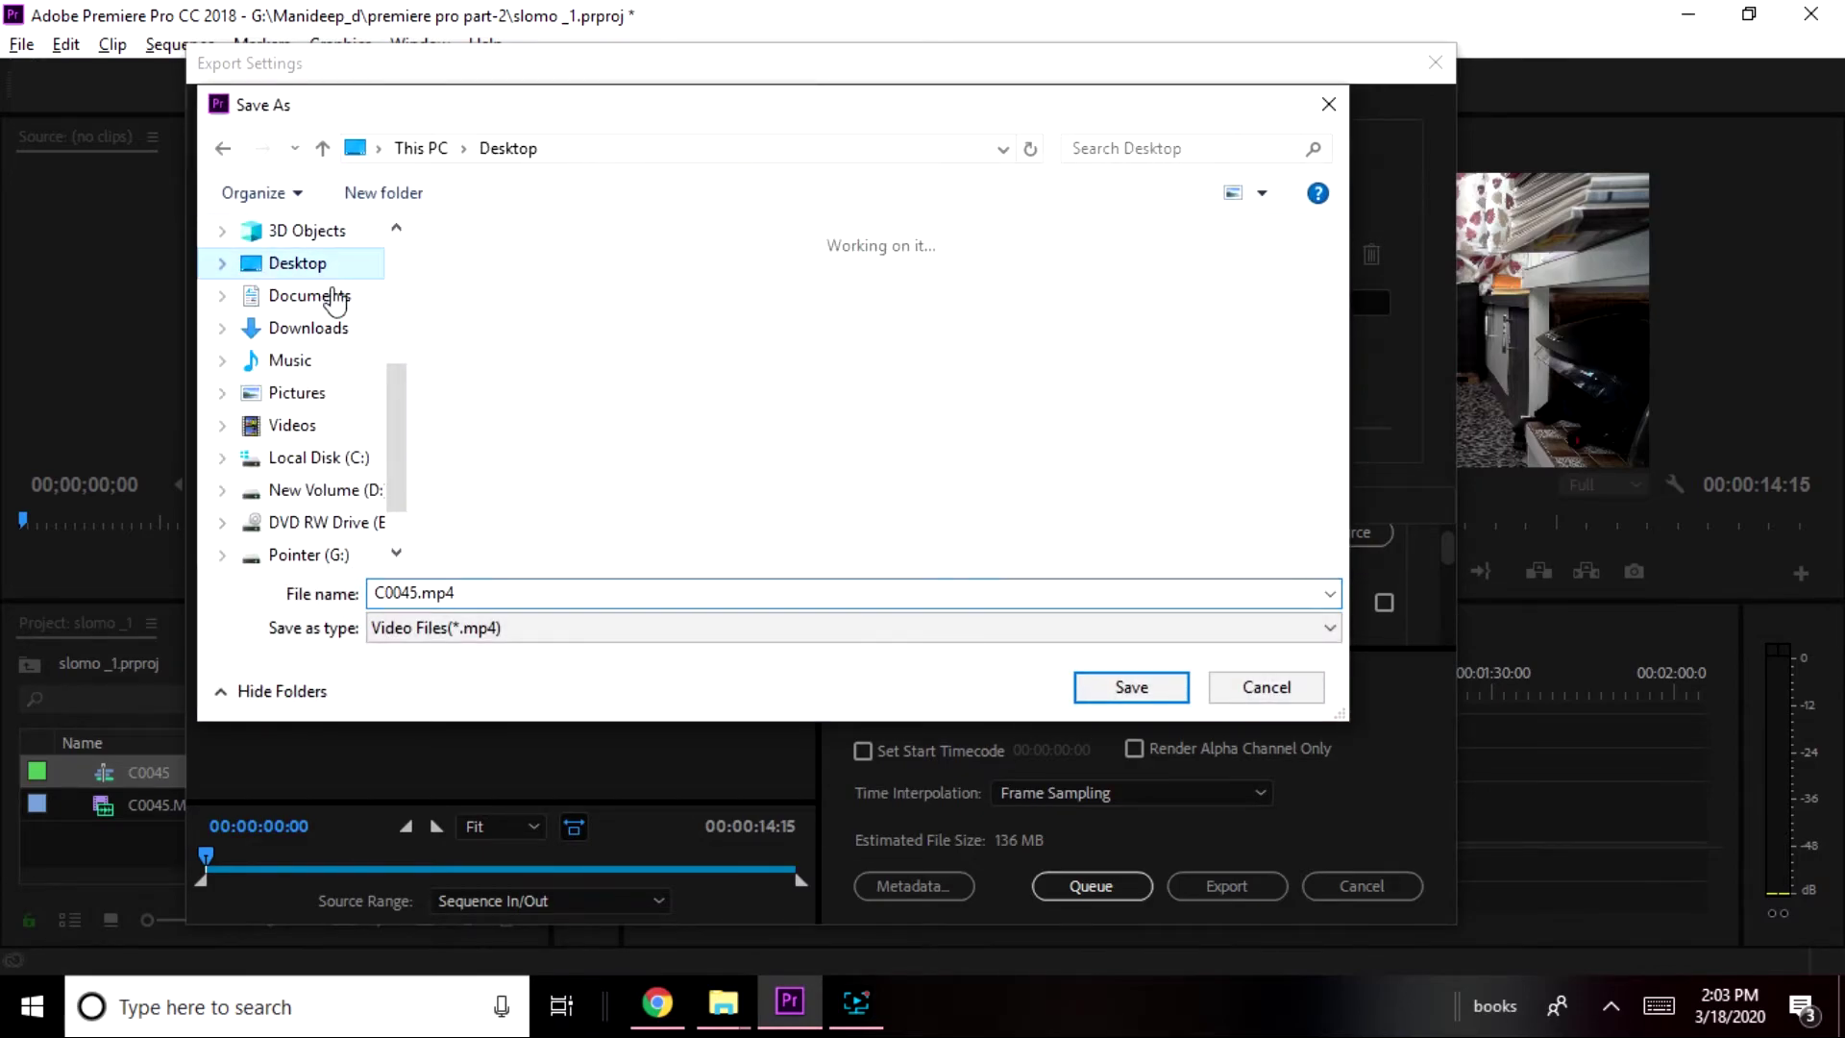
double_click(520, 593)
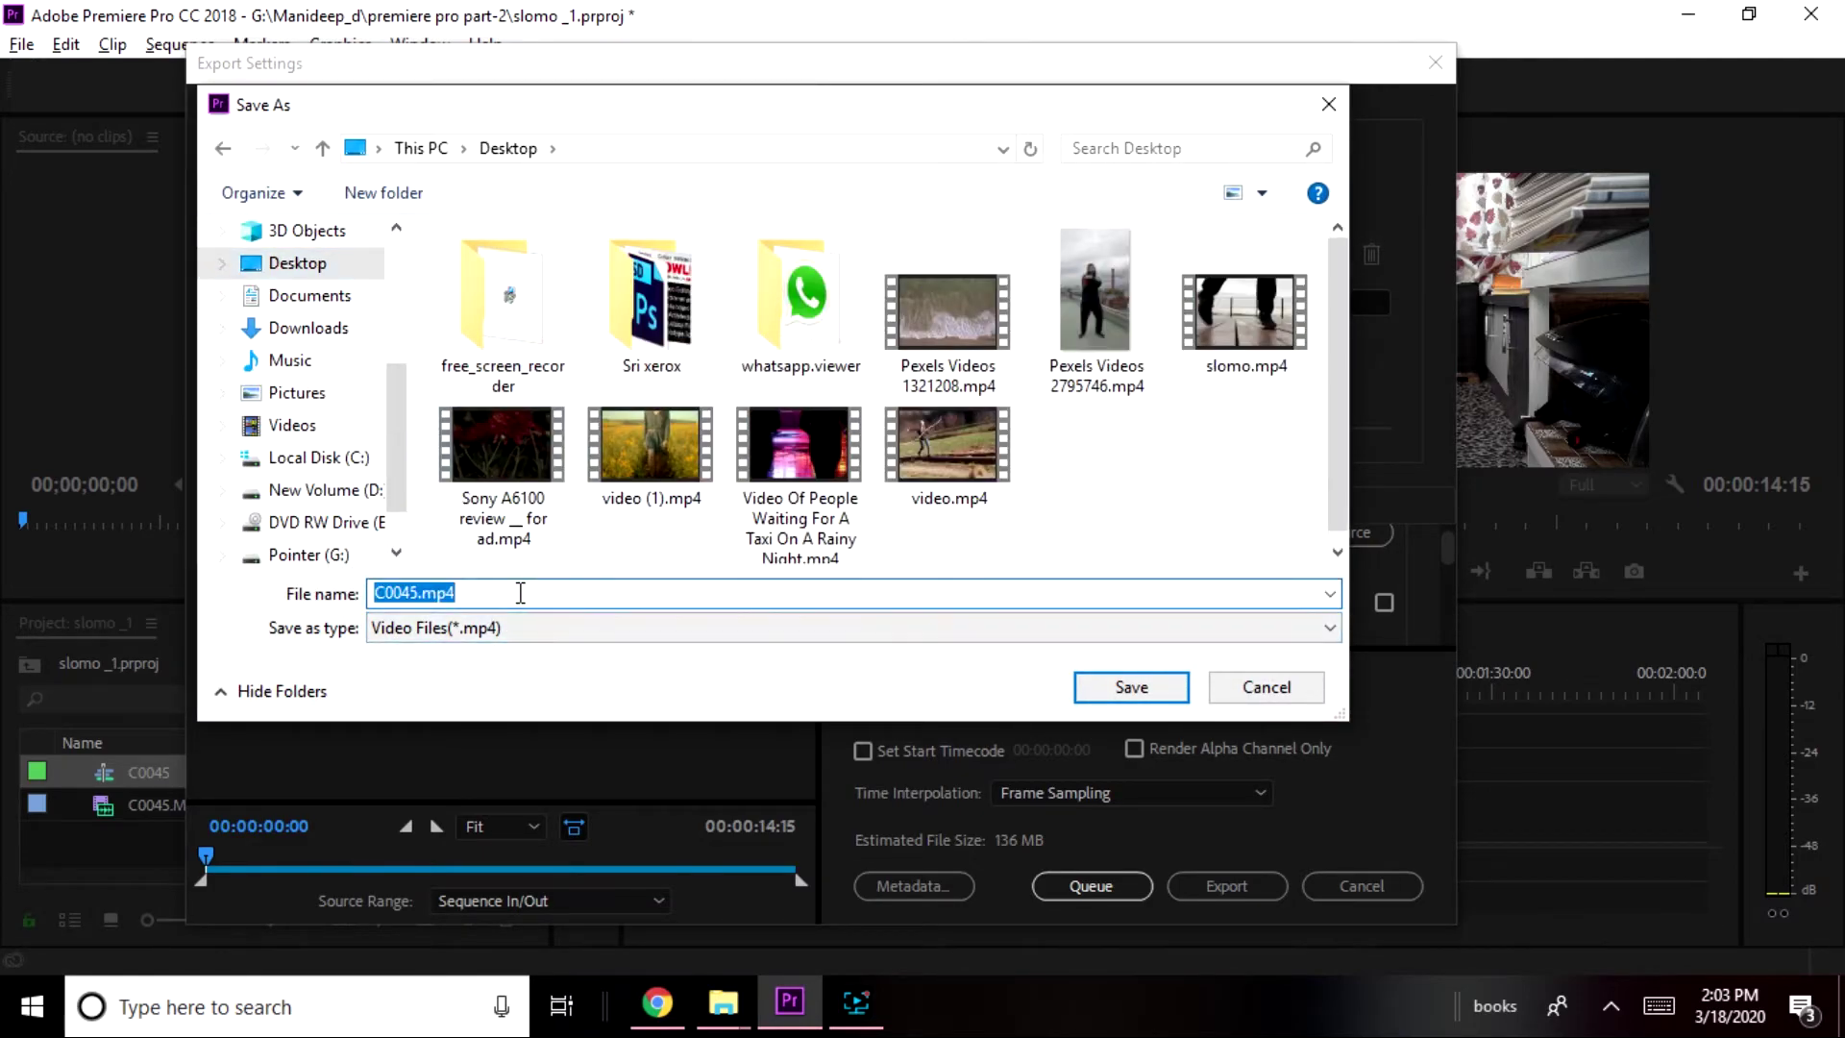
type("slom")
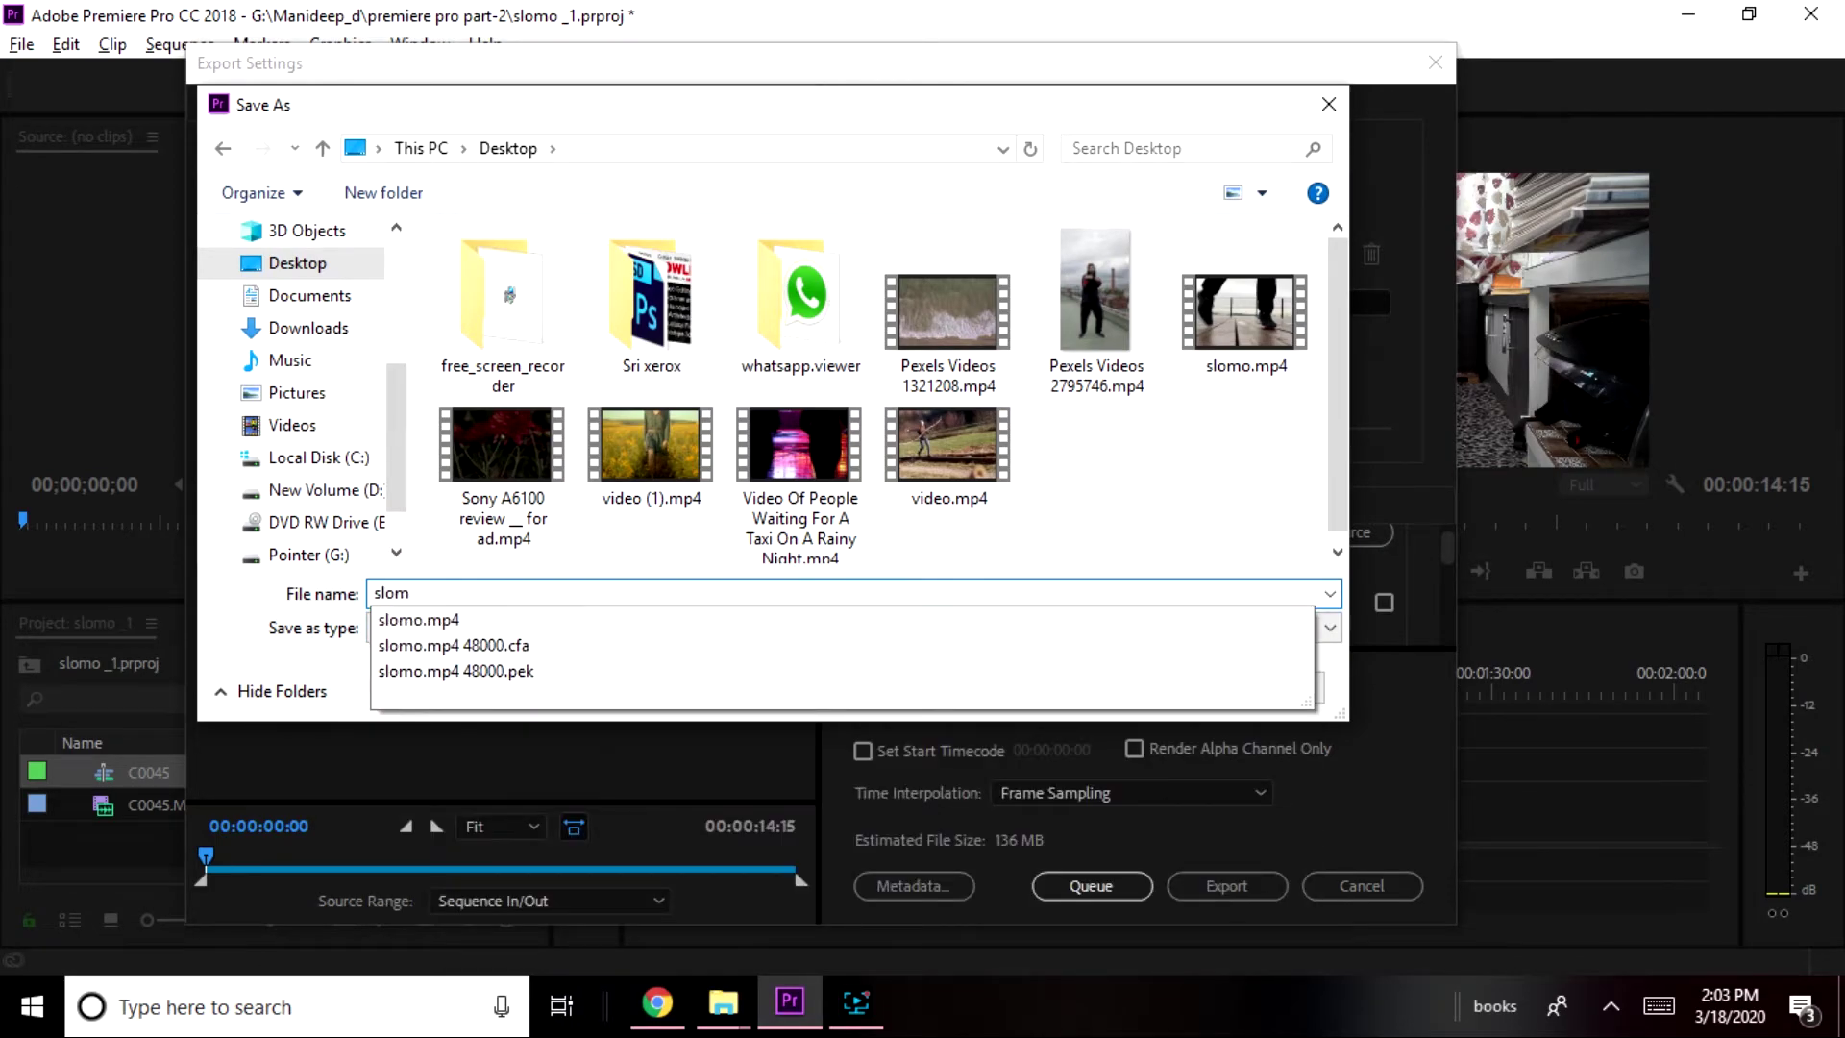
key("Return")
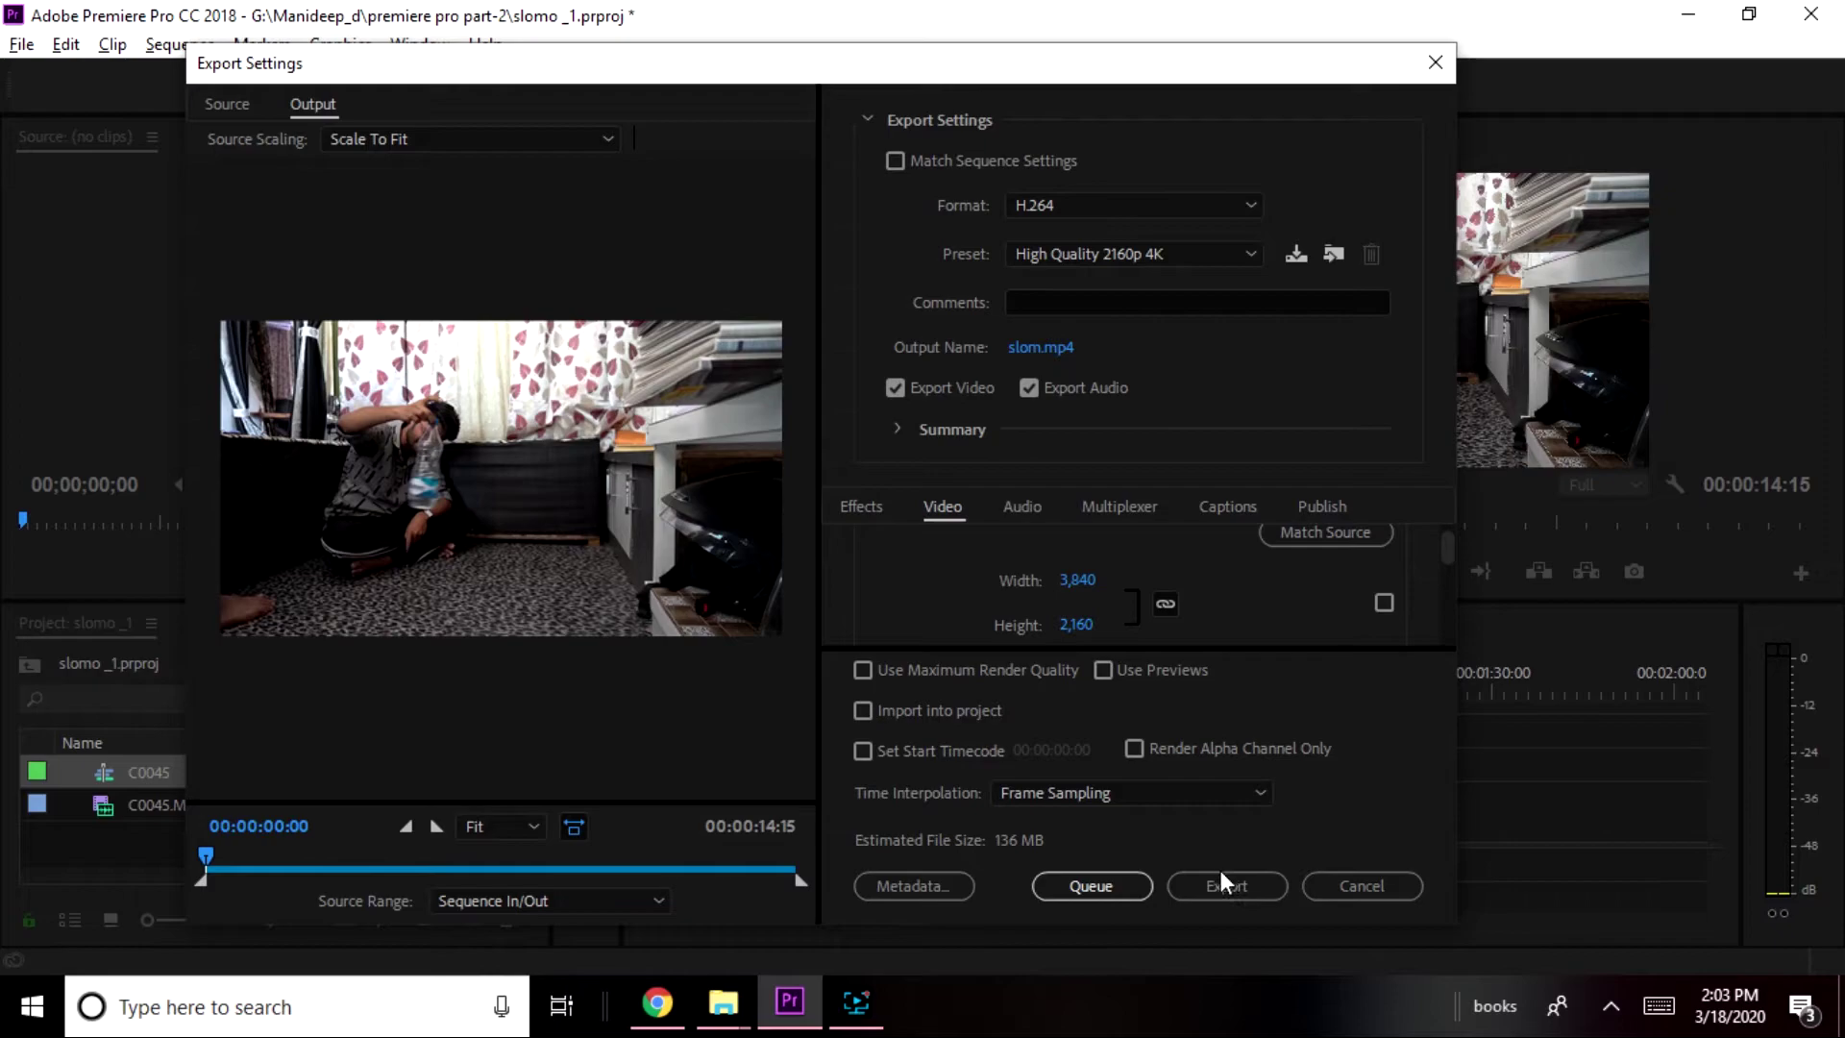
Start exporting the sequence to slom.mp4 and cancel the encoding.
left_click(1236, 889)
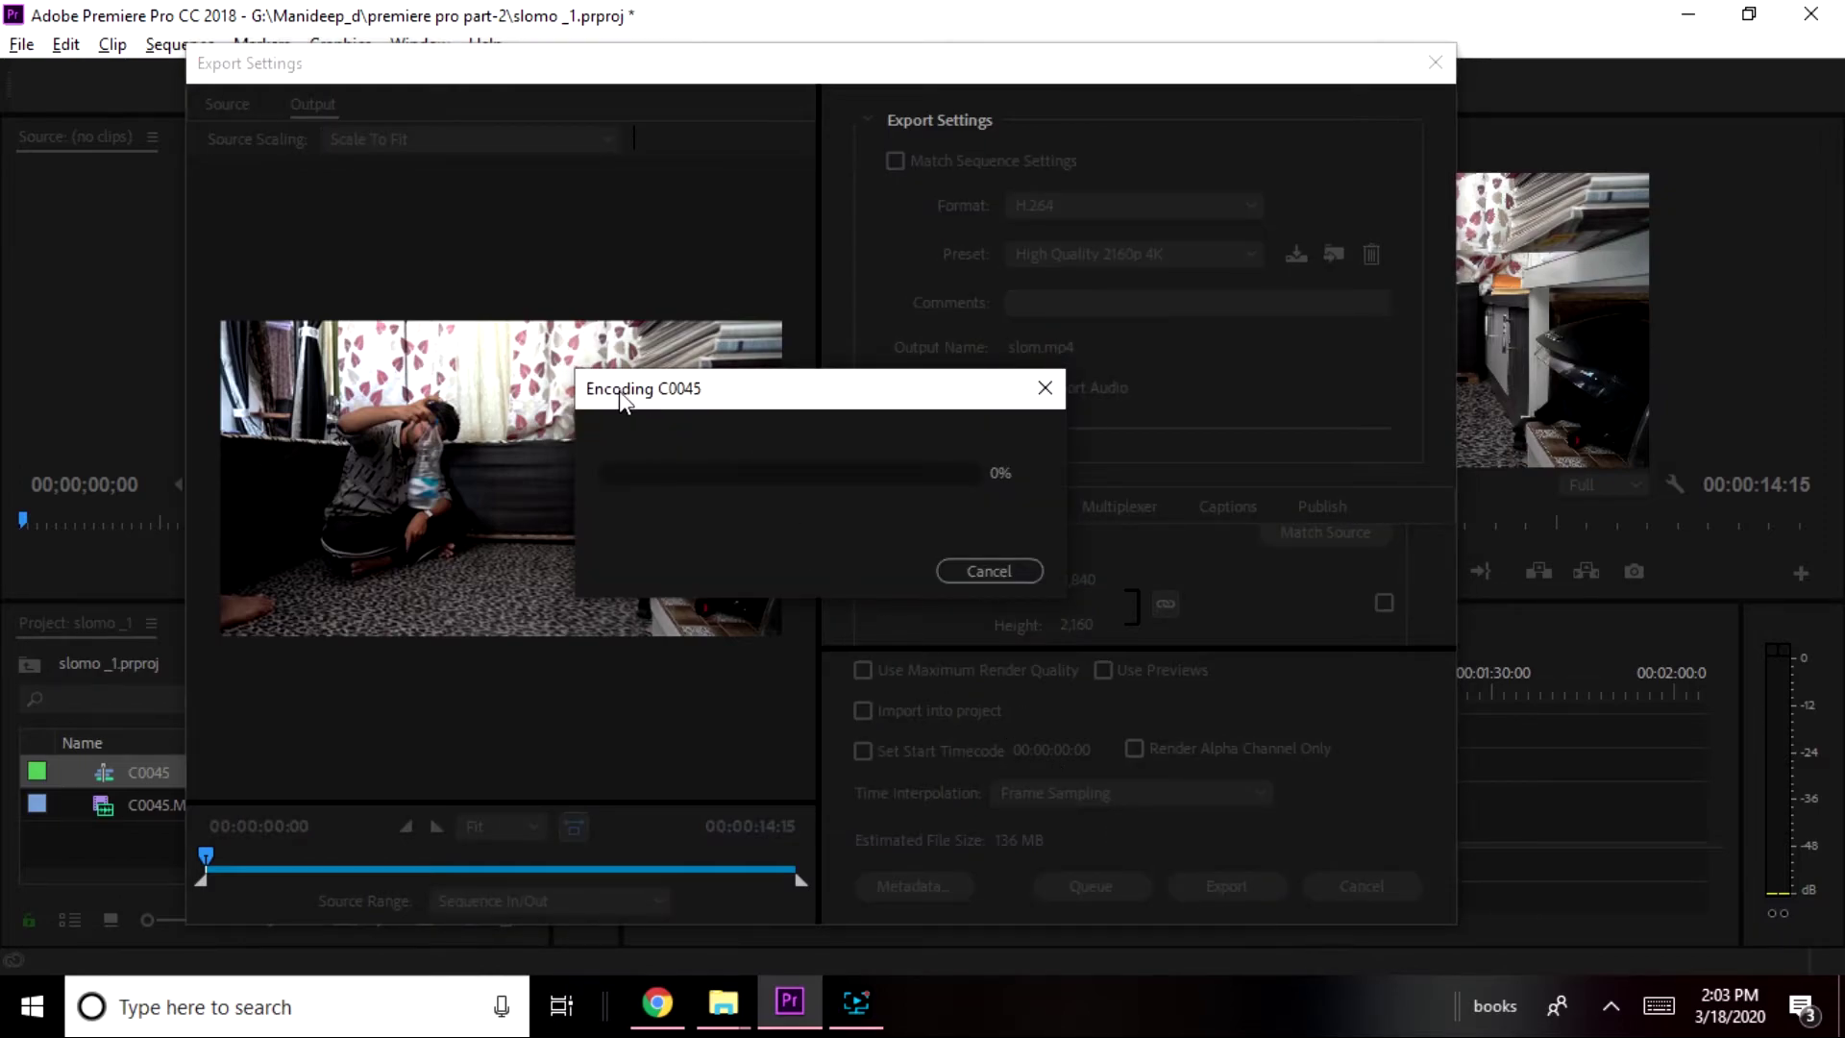
left_click_drag(619, 390, 648, 379)
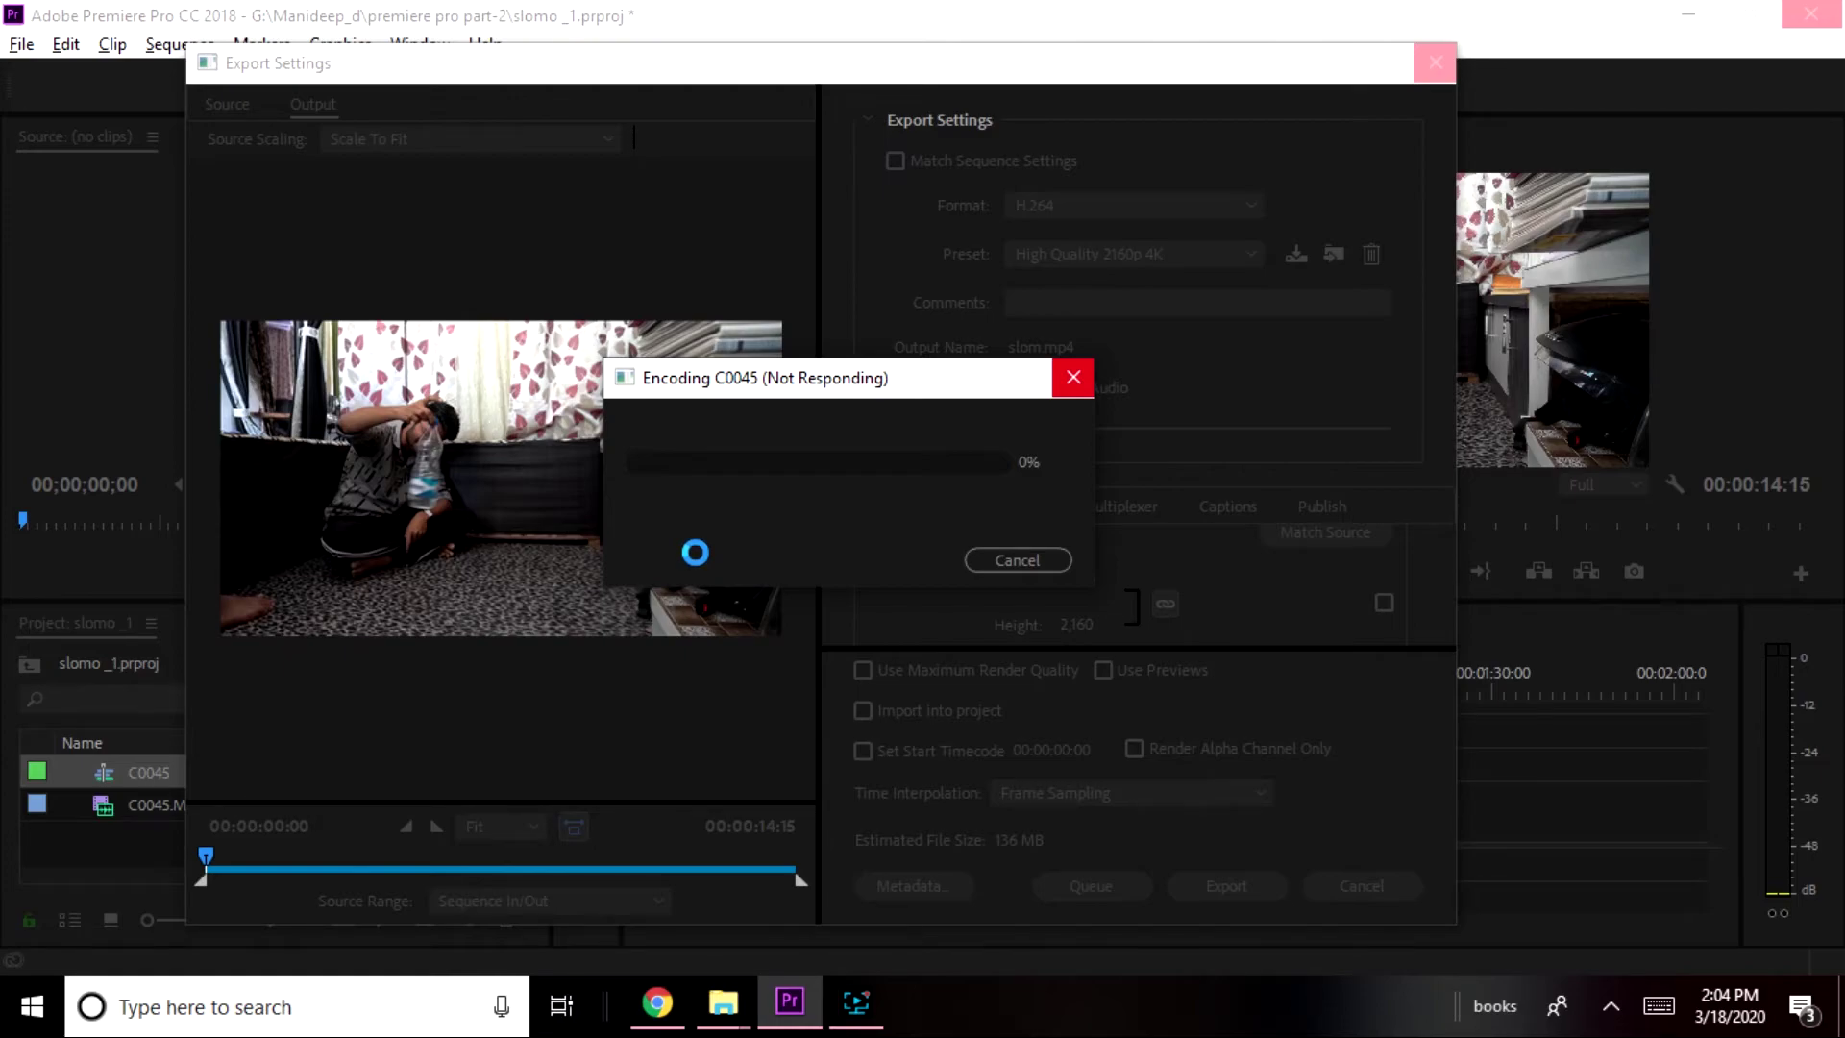
key("alt+Tab")
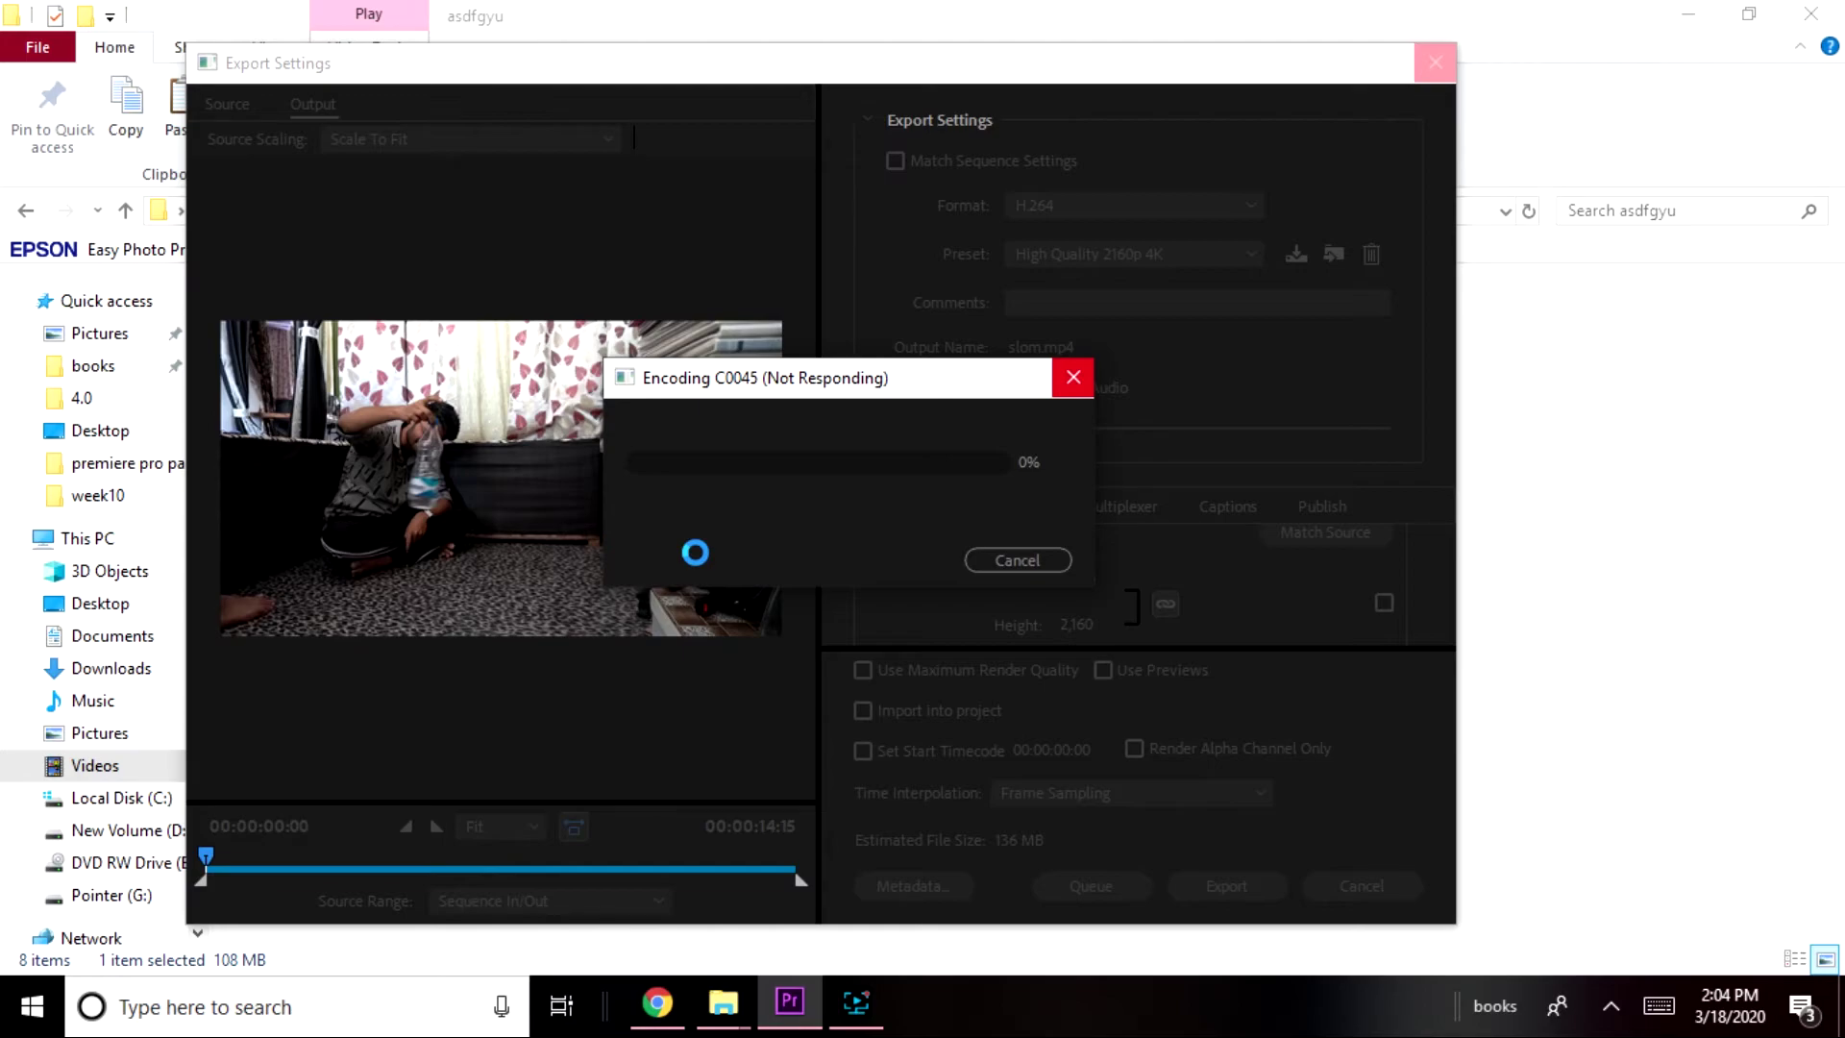
key("alt+Tab")
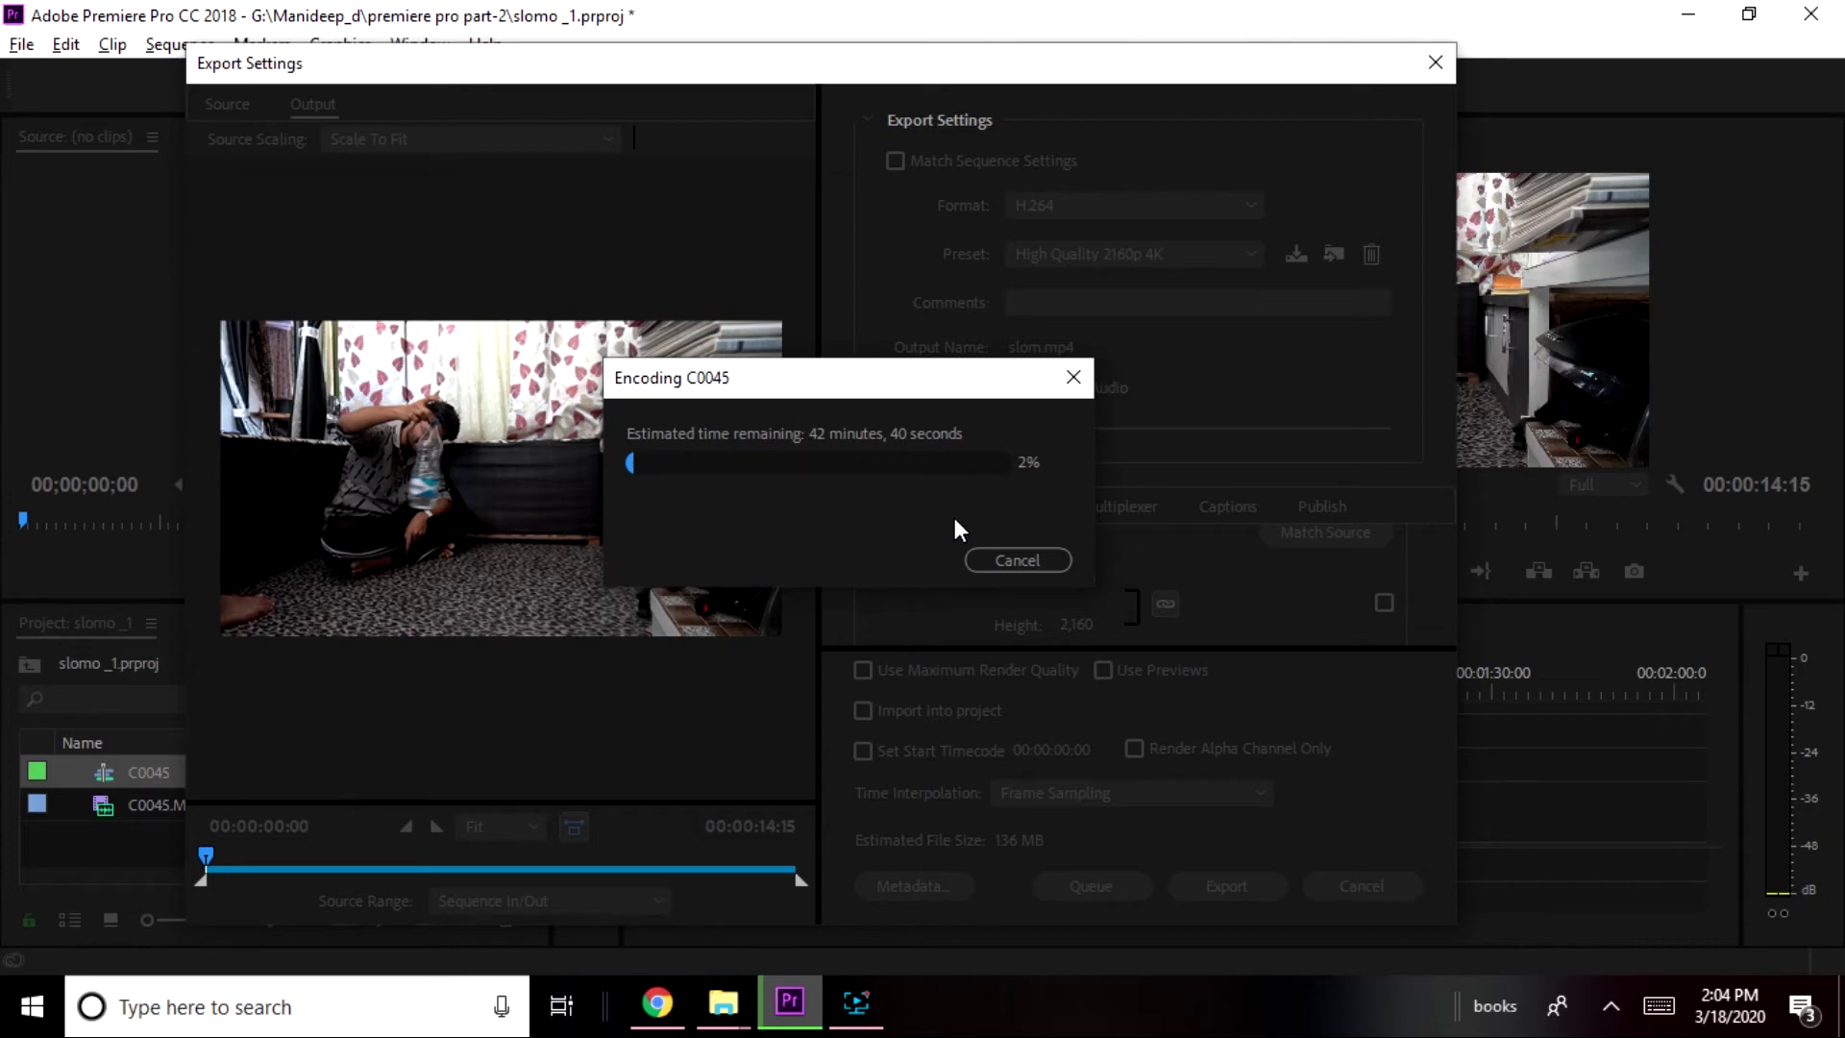
left_click(1014, 561)
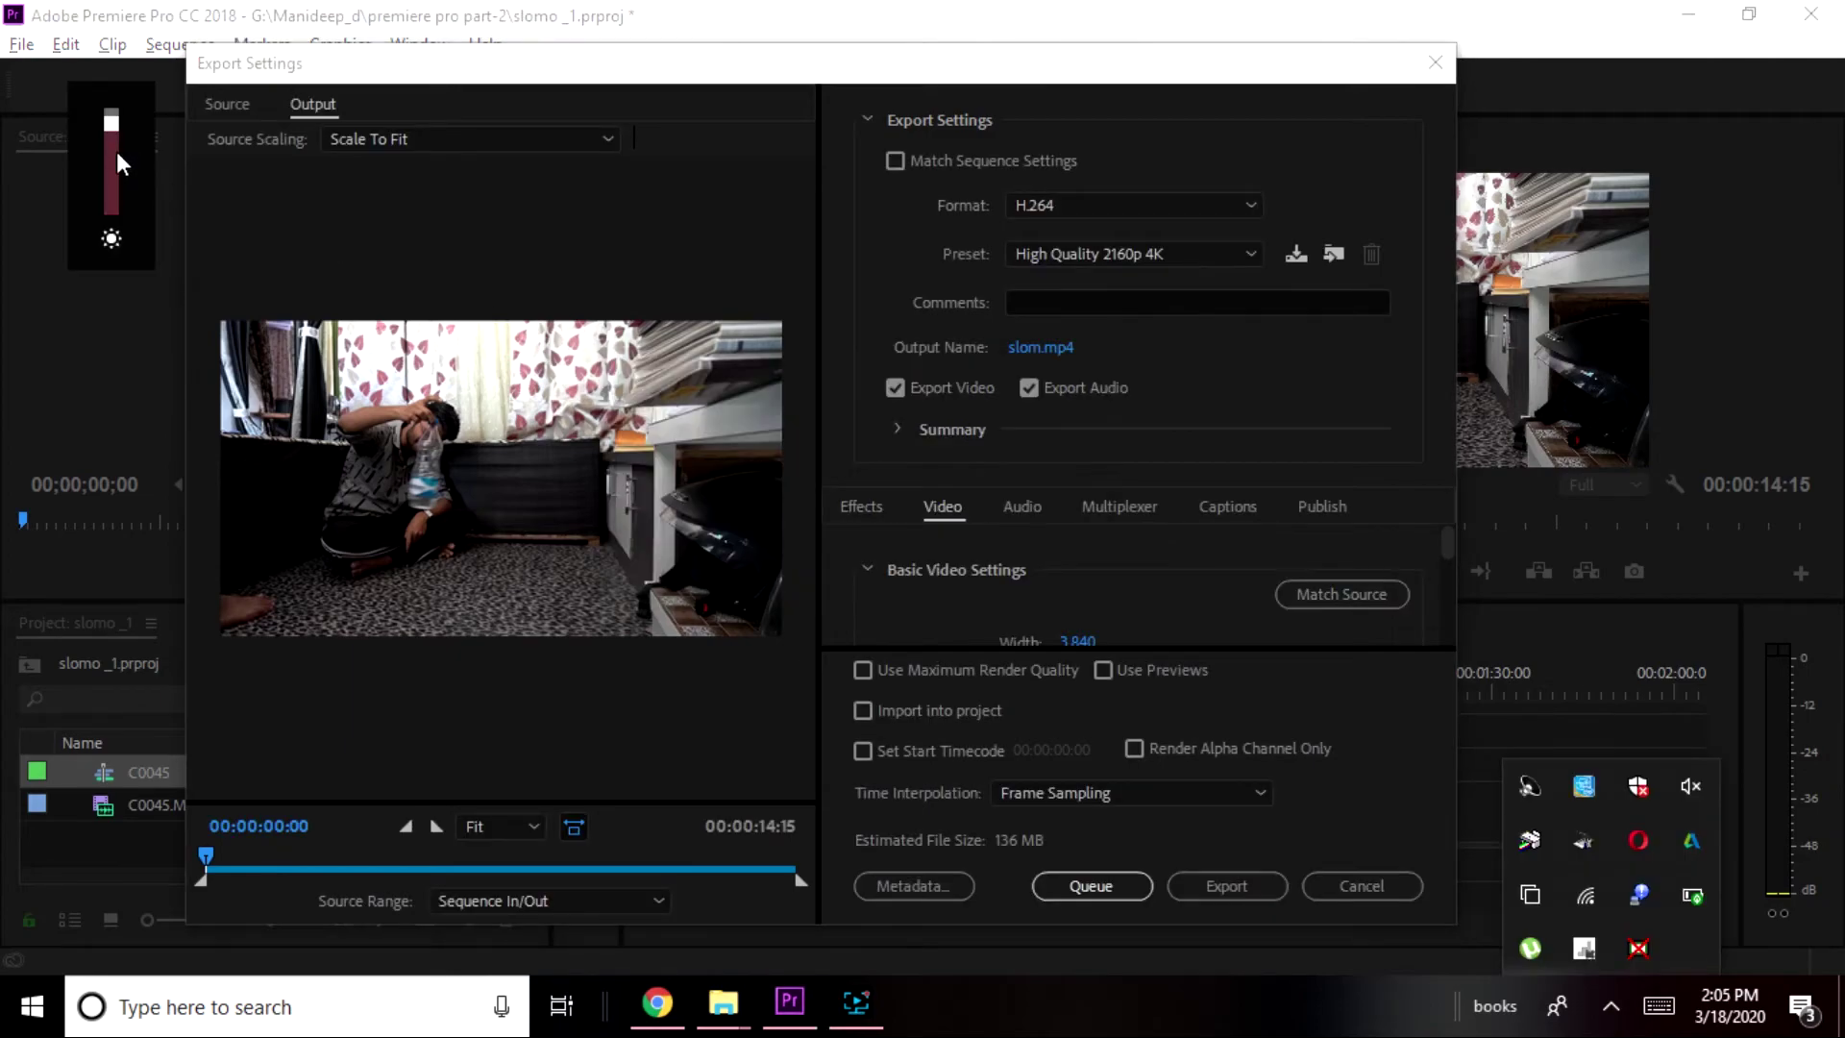
left_click_drag(121, 188, 120, 166)
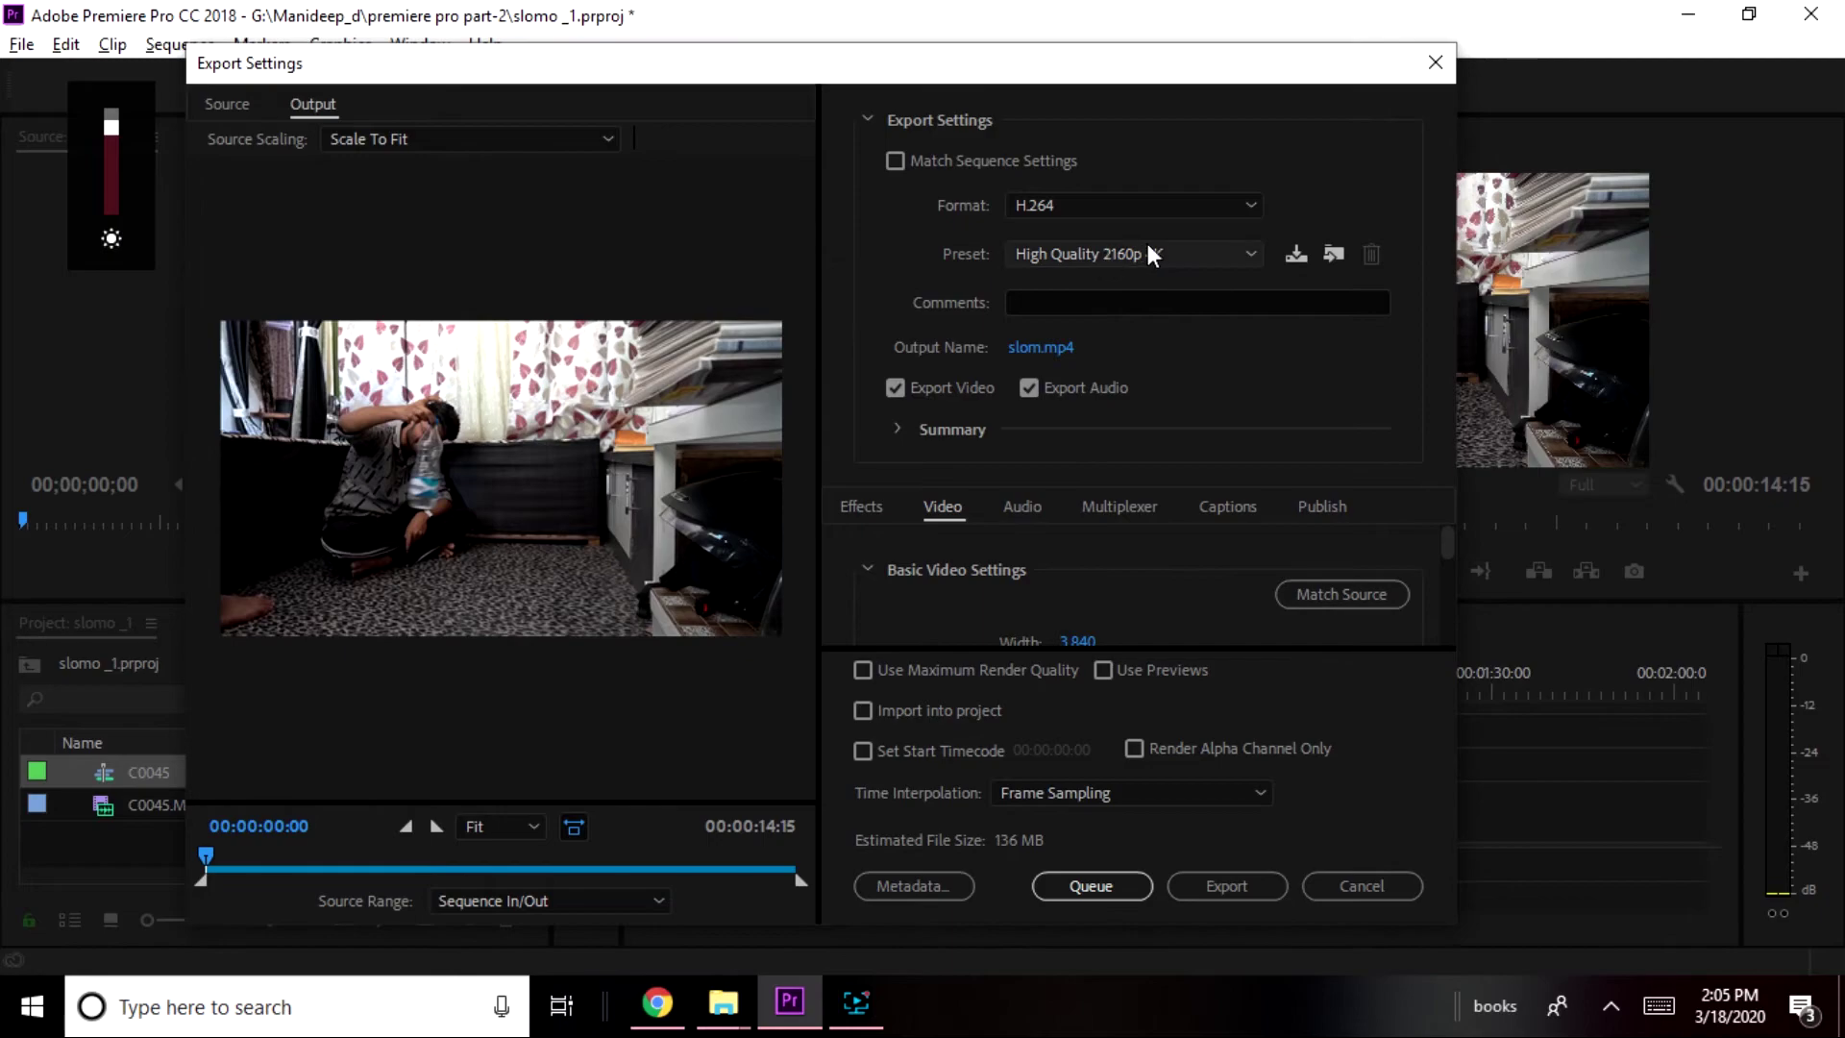
Change the export preset to High Quality 720p HD and export the sequence as slom.mp4.
left_click(1203, 257)
left_click(1422, 360)
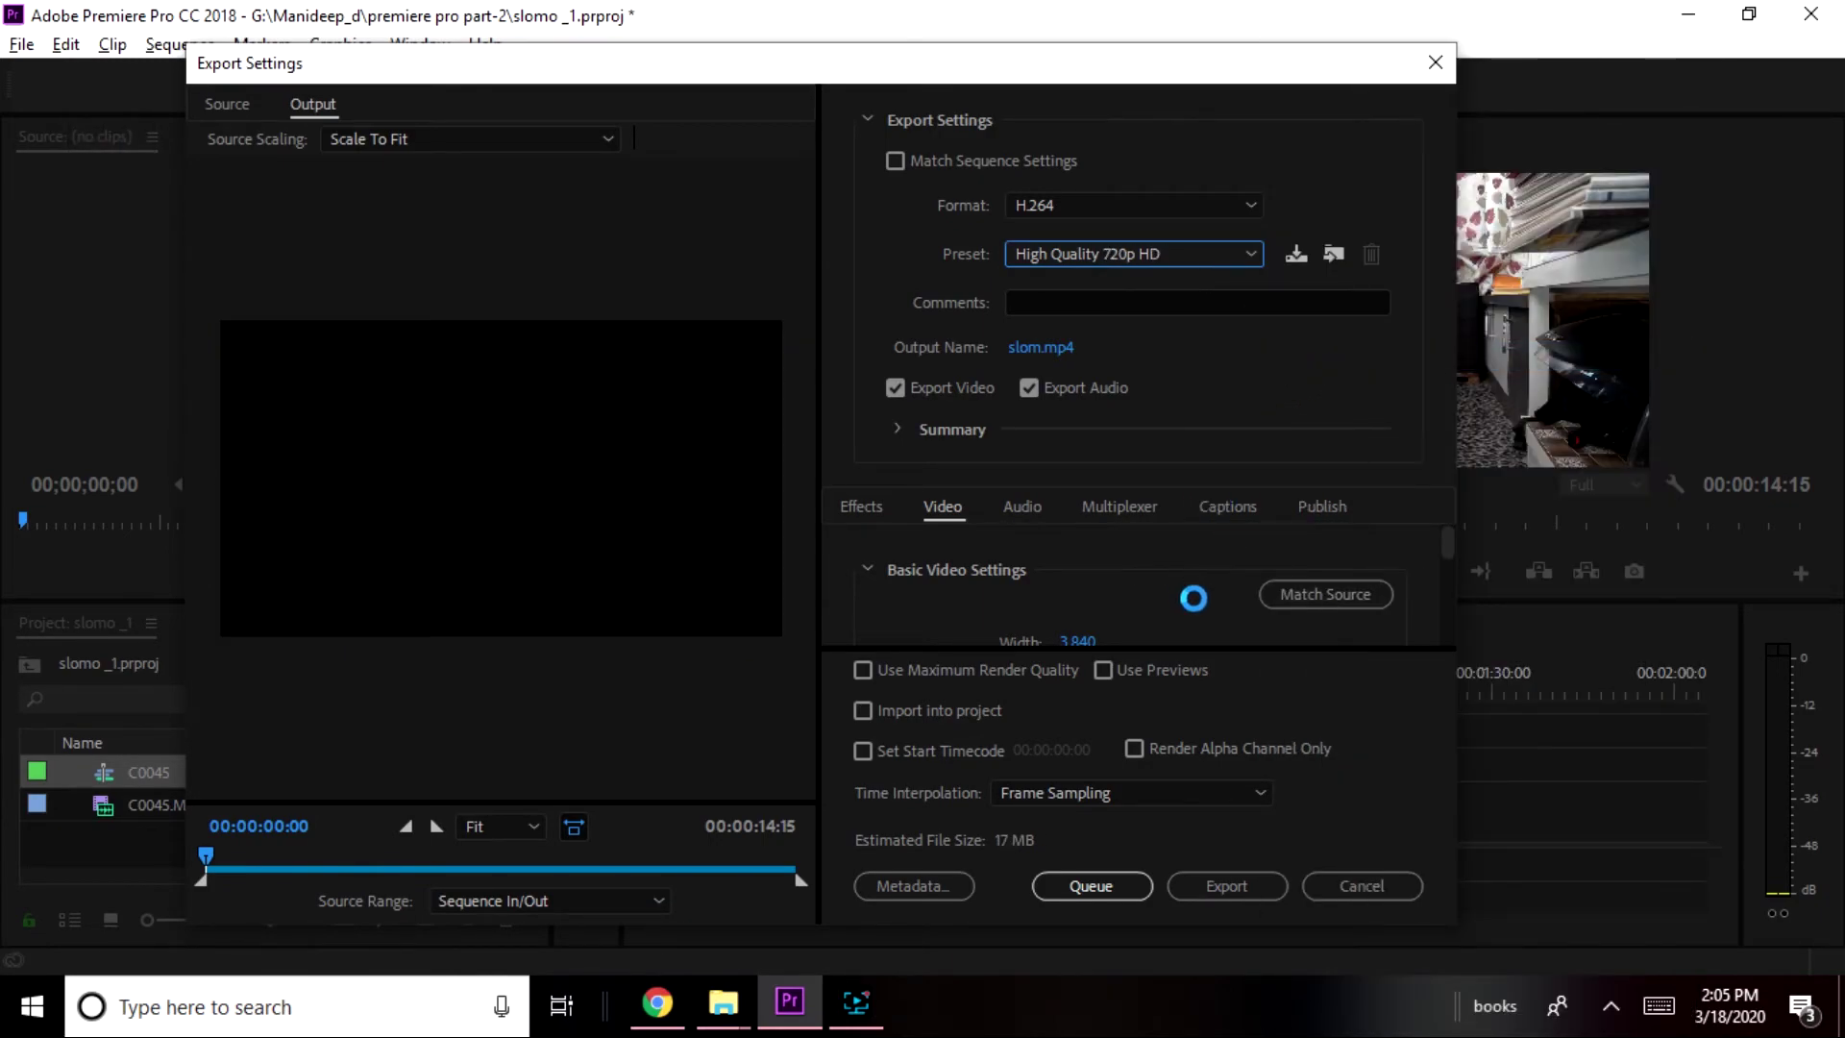
scroll(1149, 607, "down", 1)
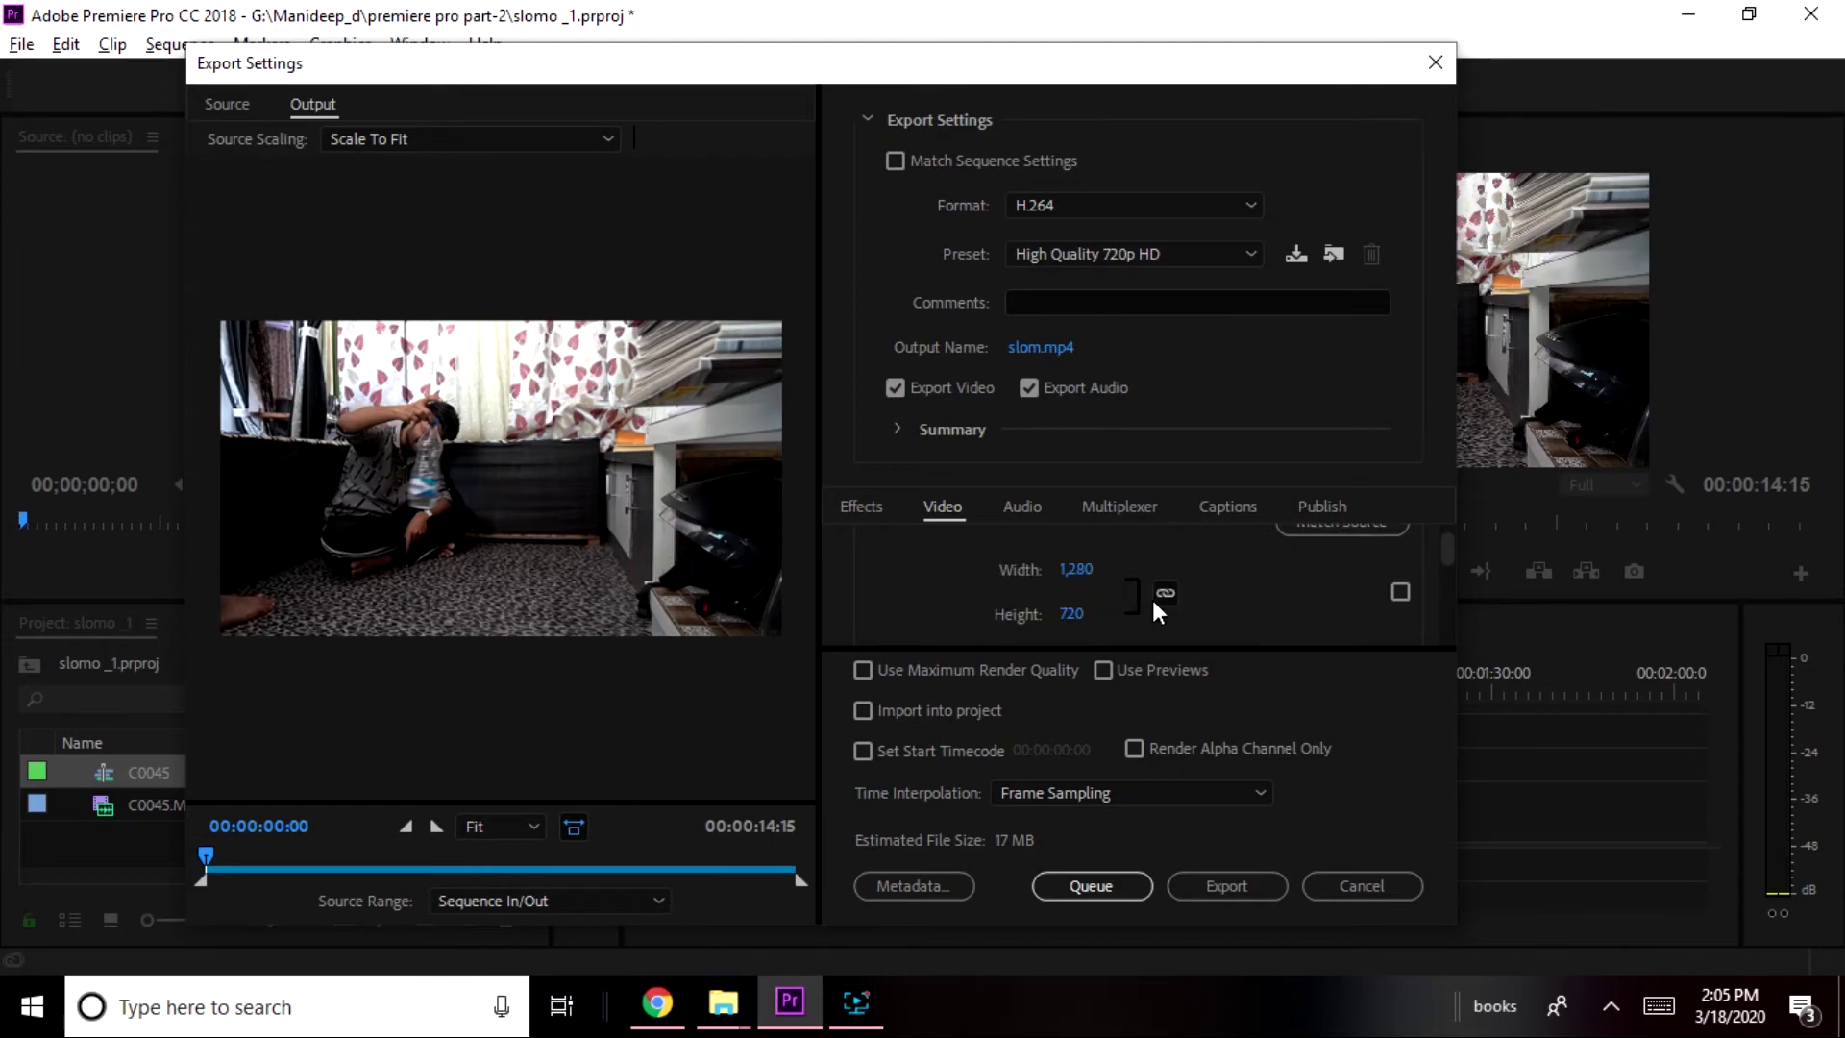
left_click(1259, 882)
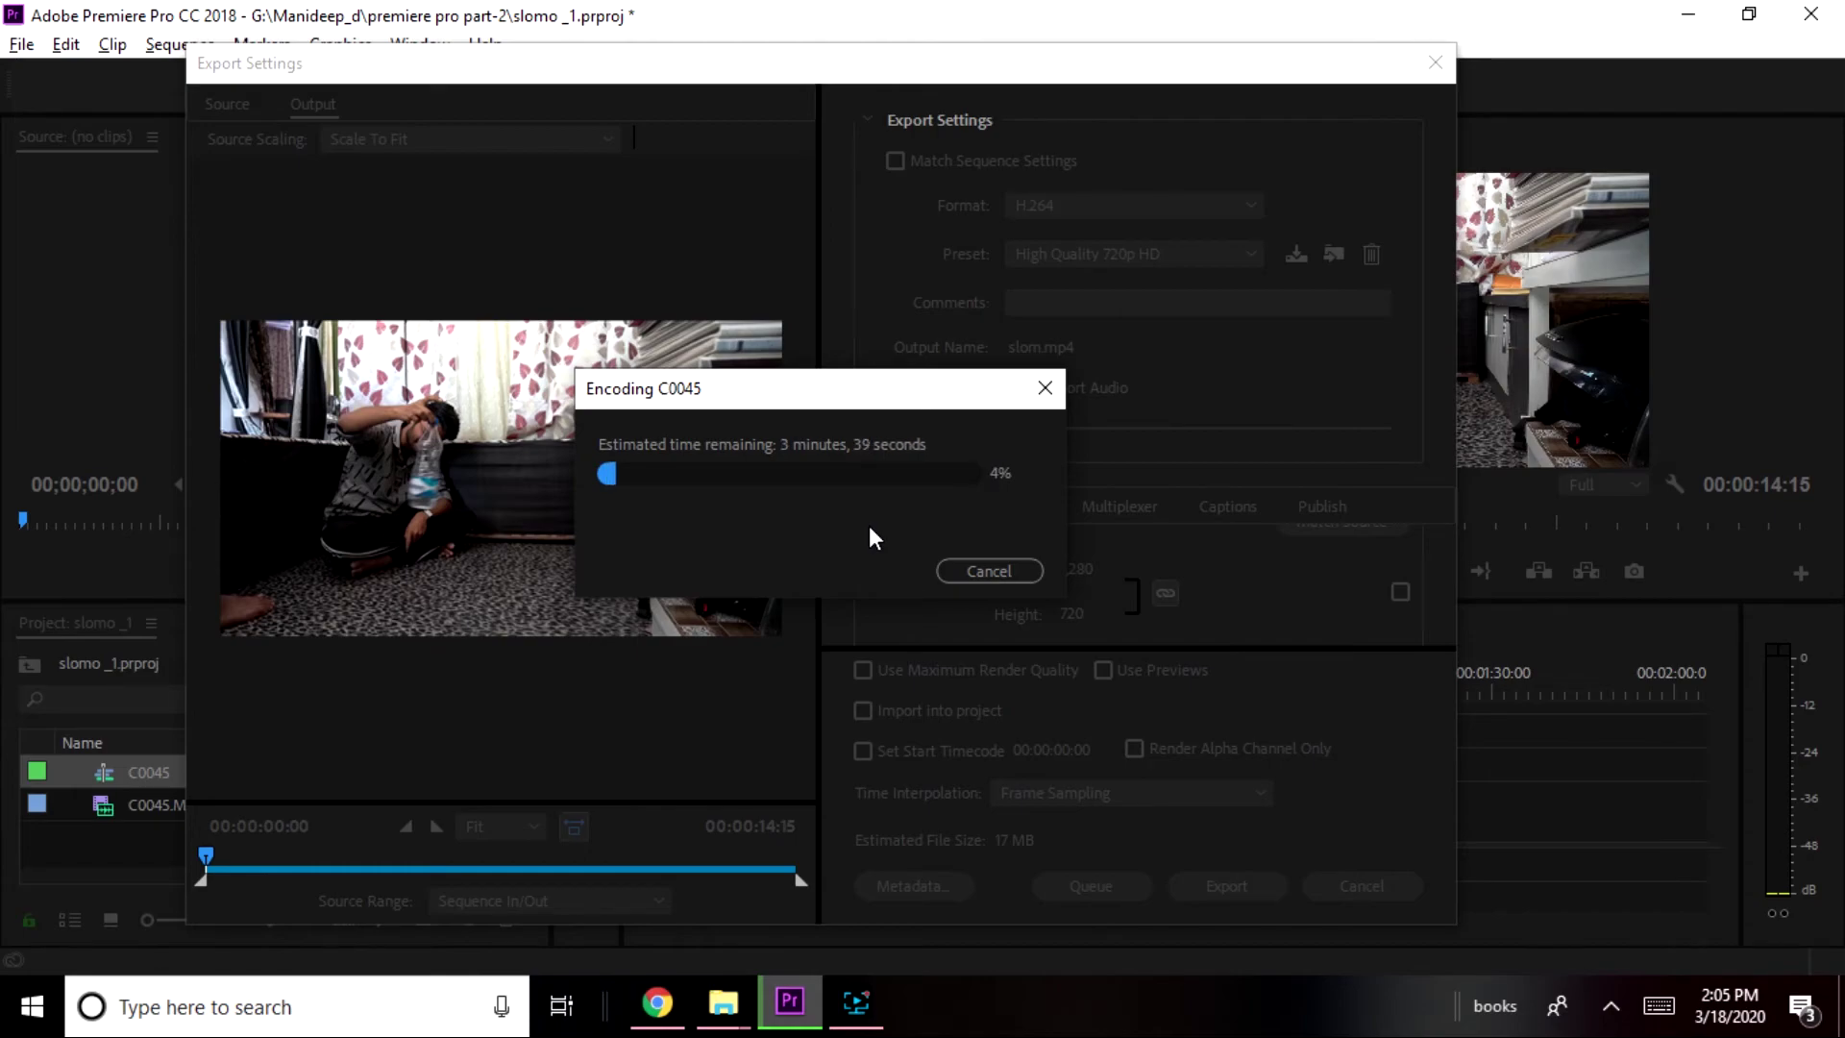
left_click(1612, 1007)
left_click(1096, 1014)
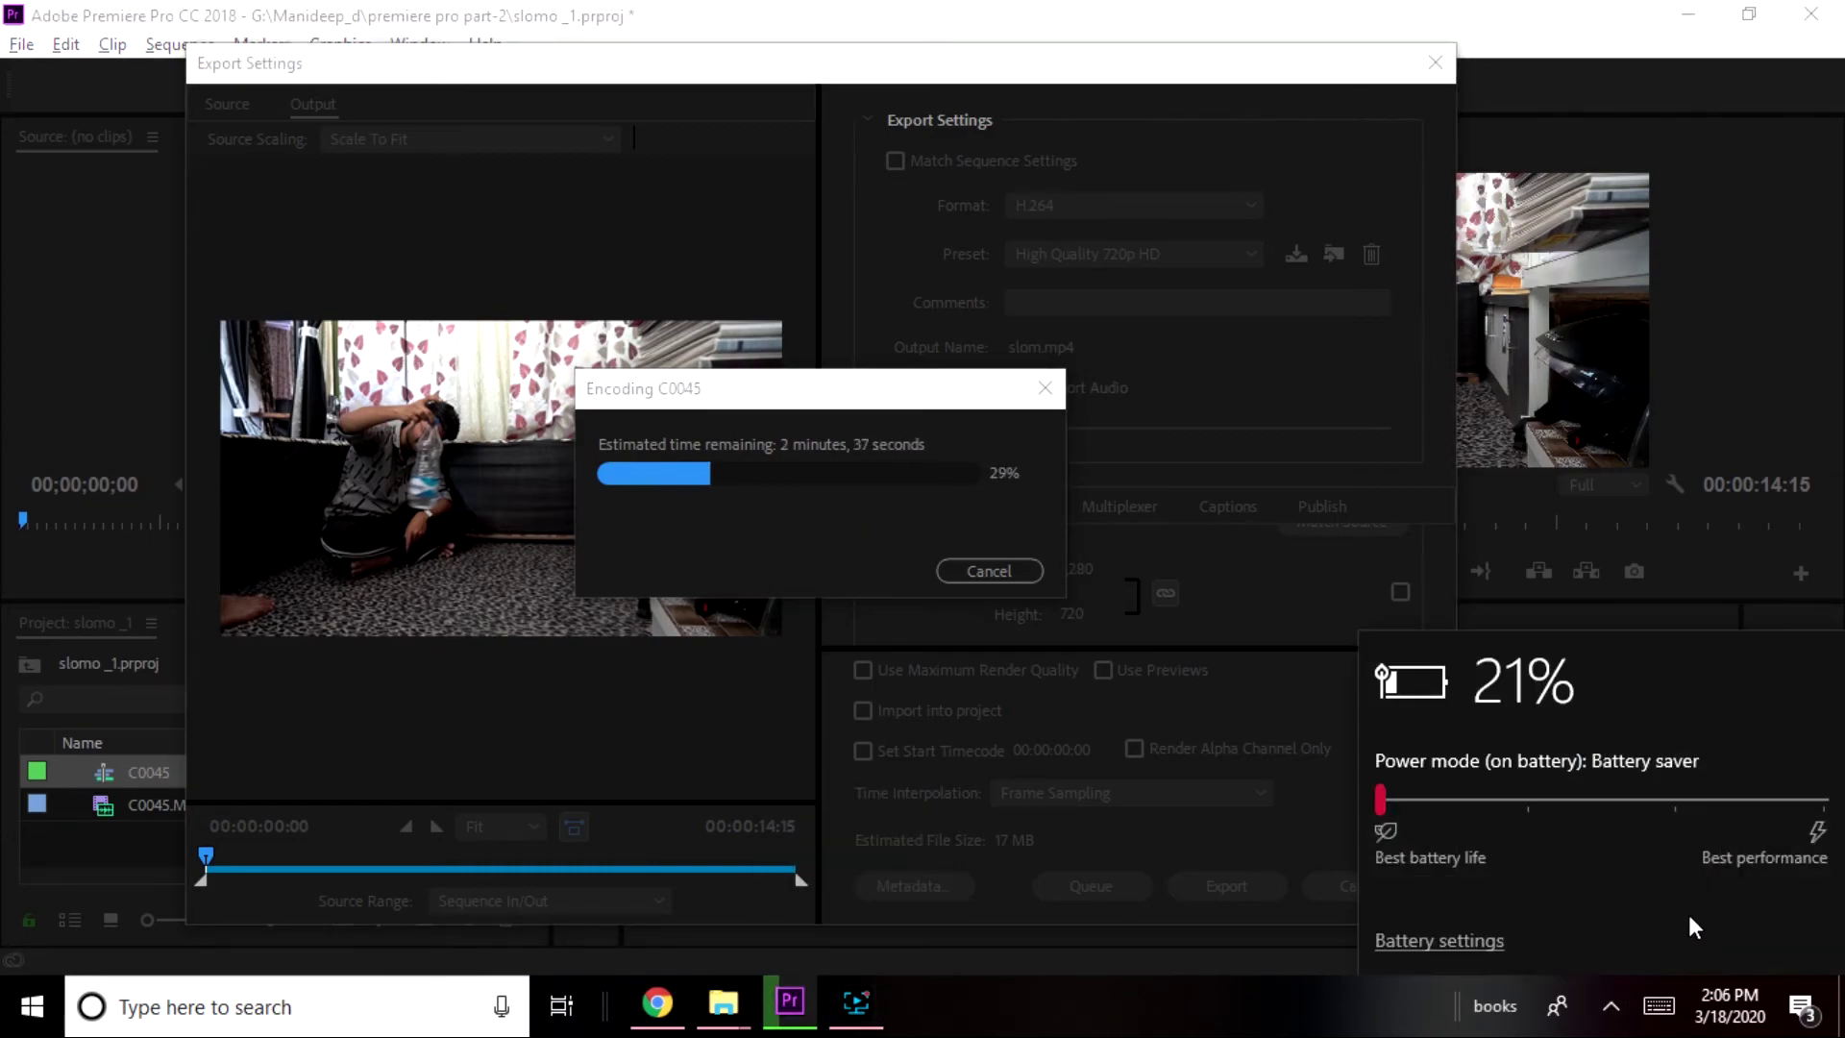
left_click(1178, 1017)
left_click(1180, 1020)
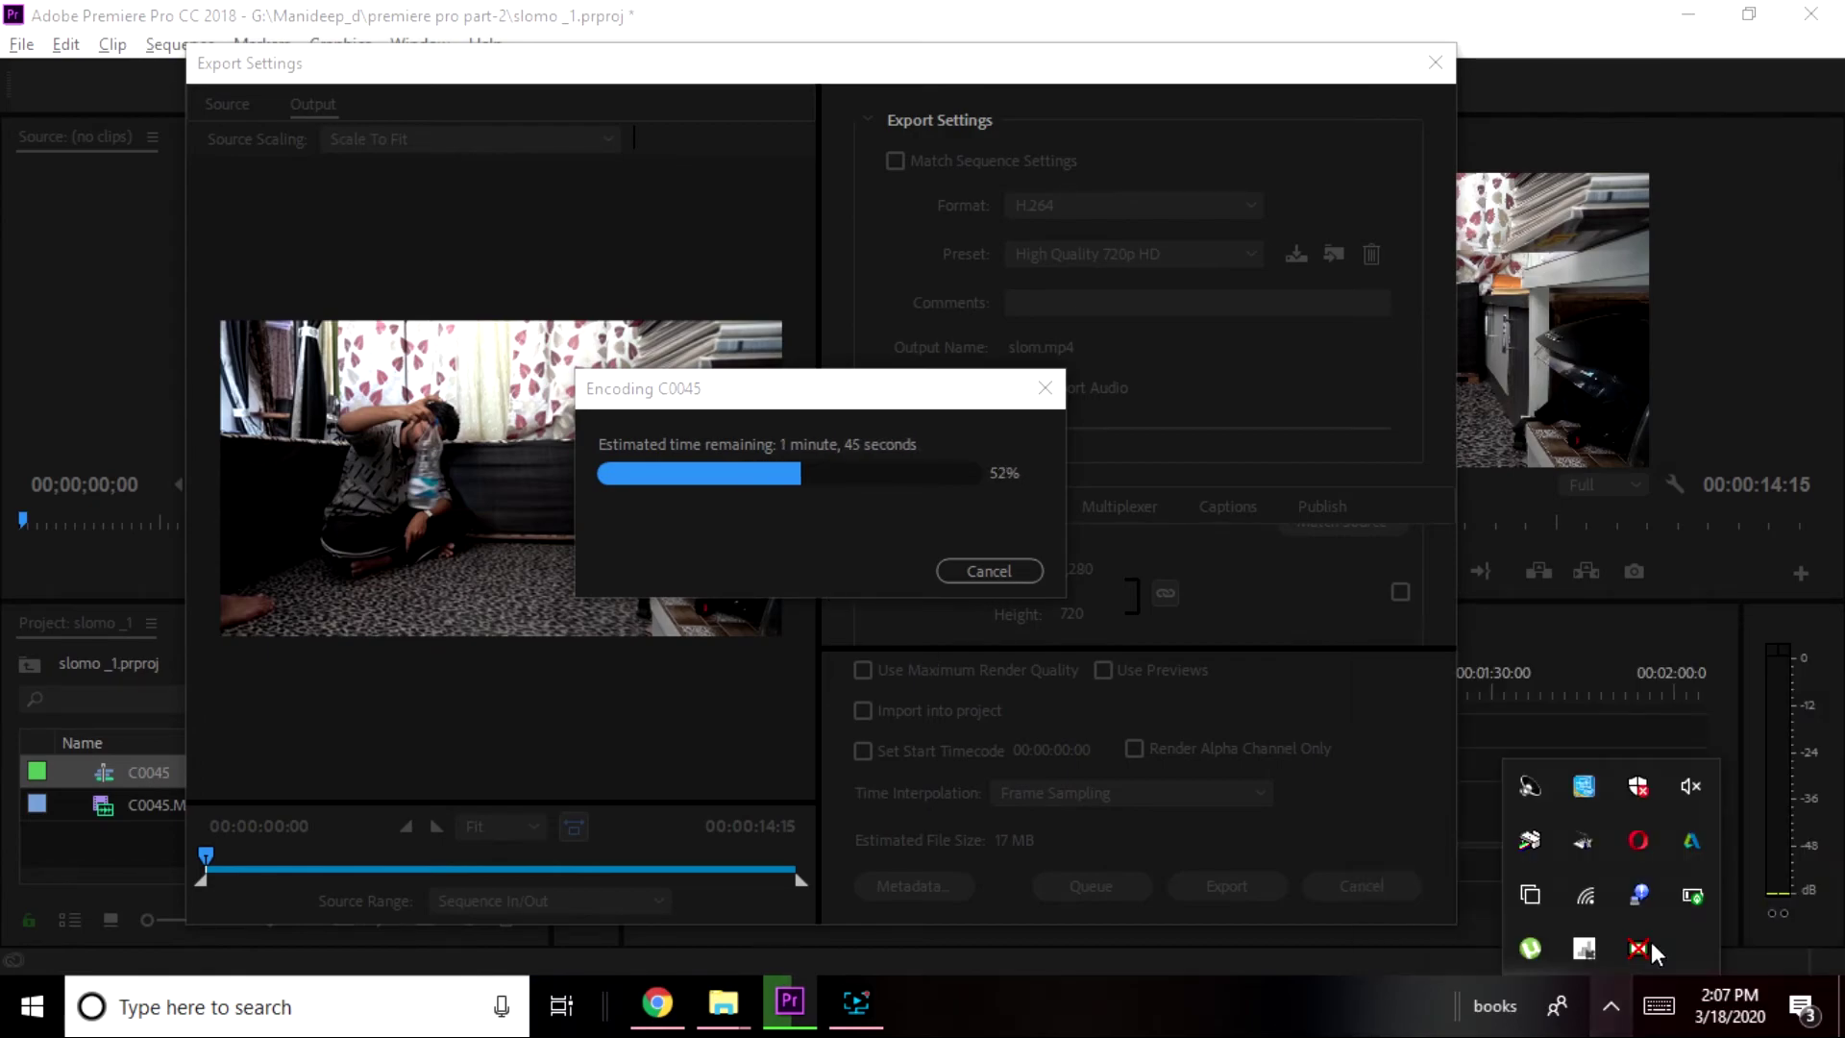
key("XF86WLAN")
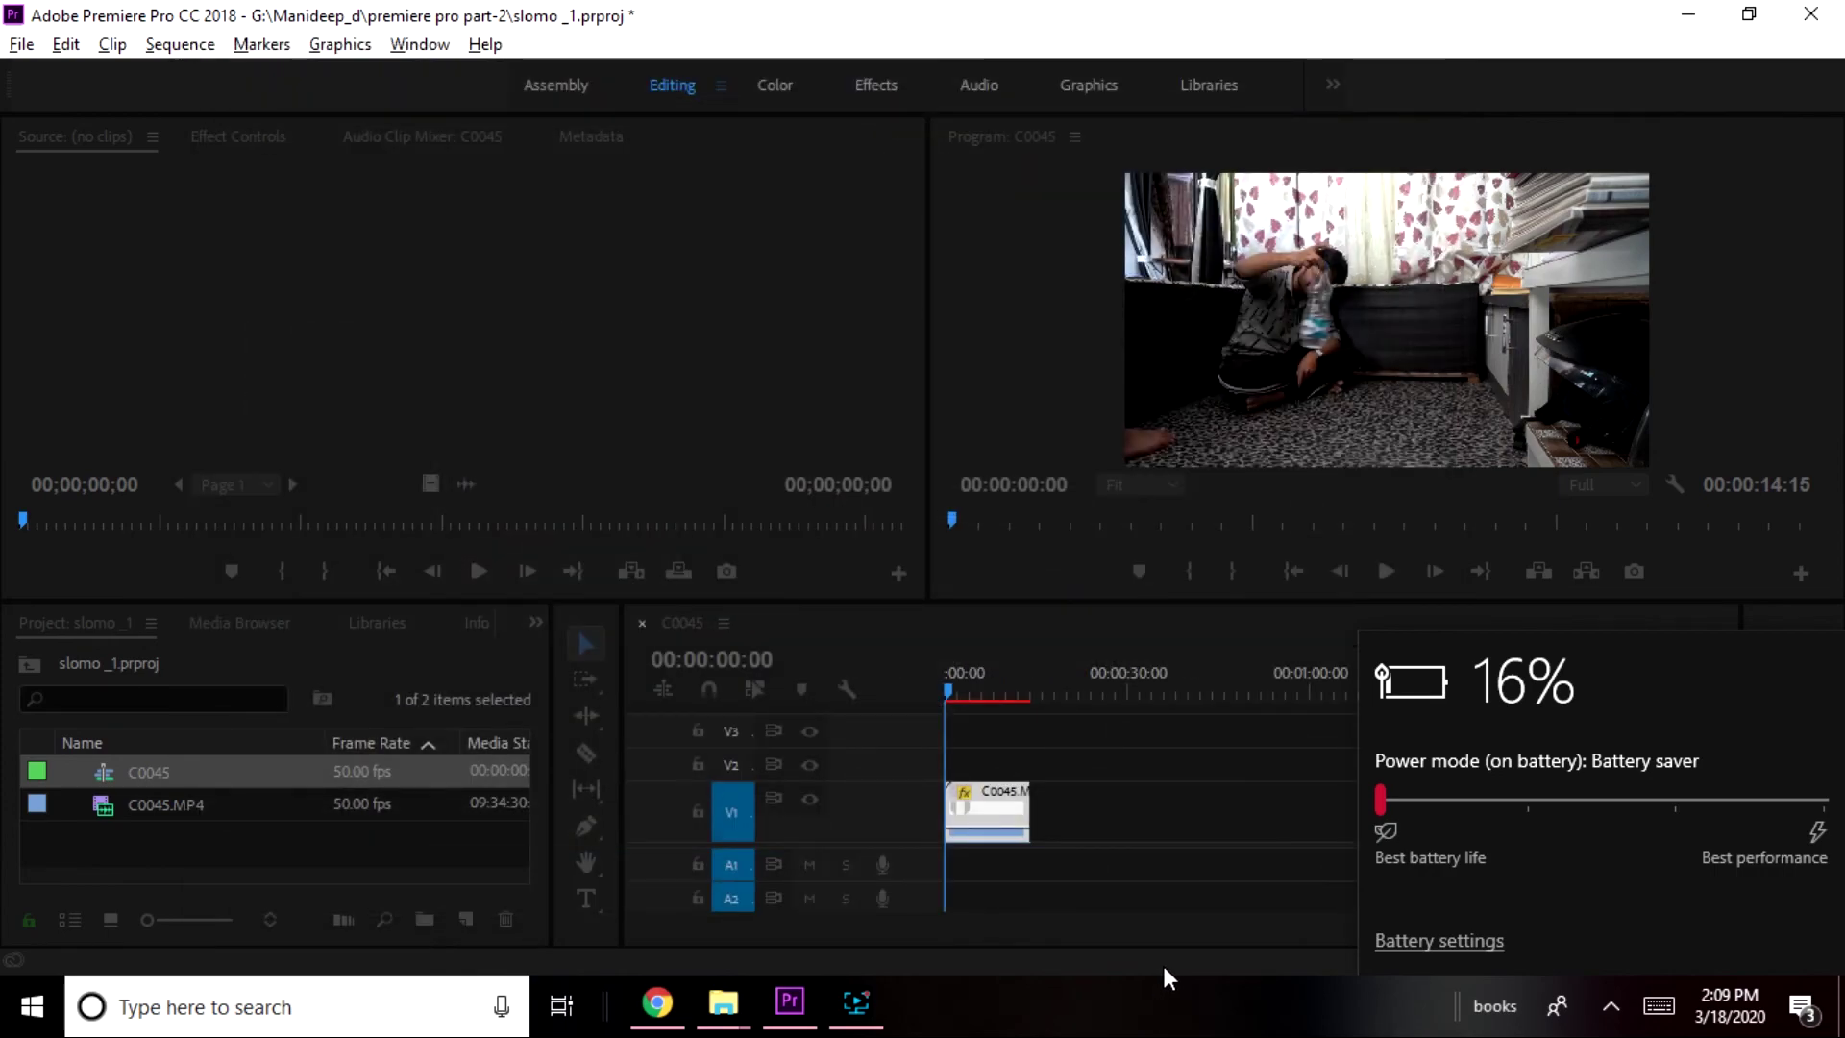
Go to the desktop and open the exported slom.mp4 in the video player.
left_click(1219, 993)
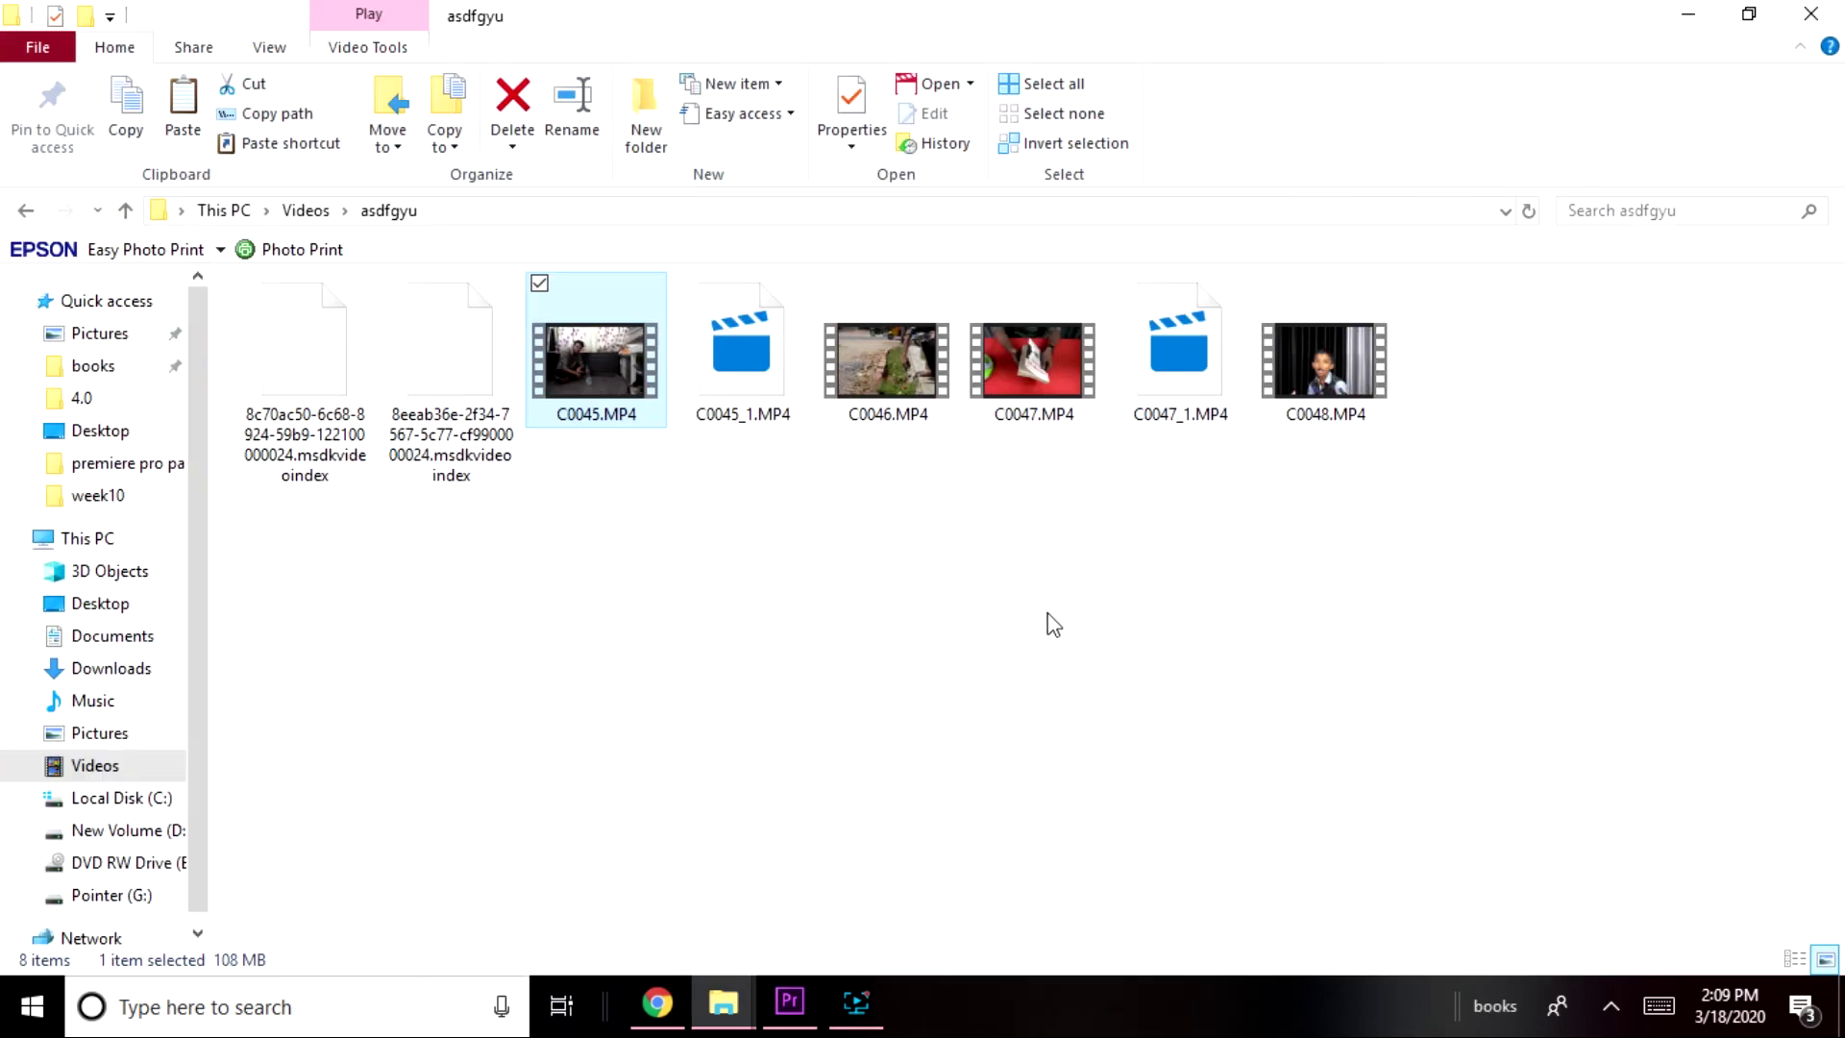
left_click(1708, 12)
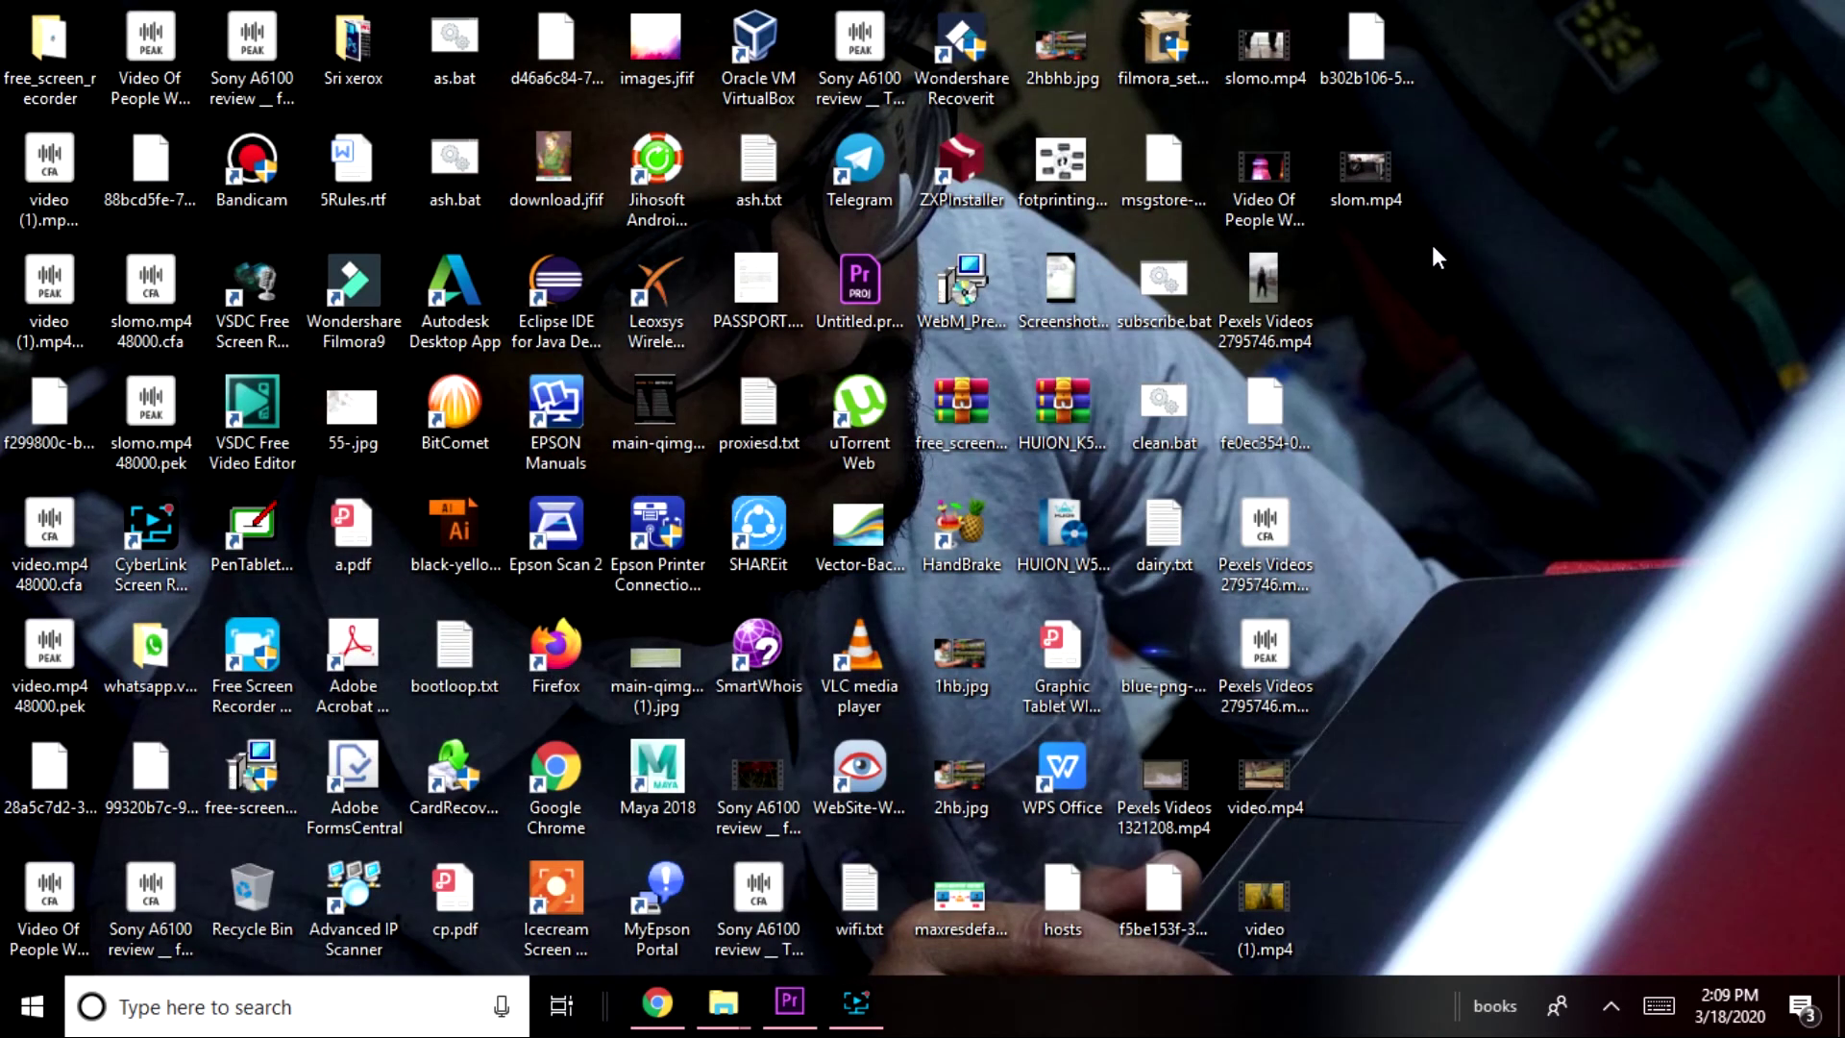
left_click(1375, 183)
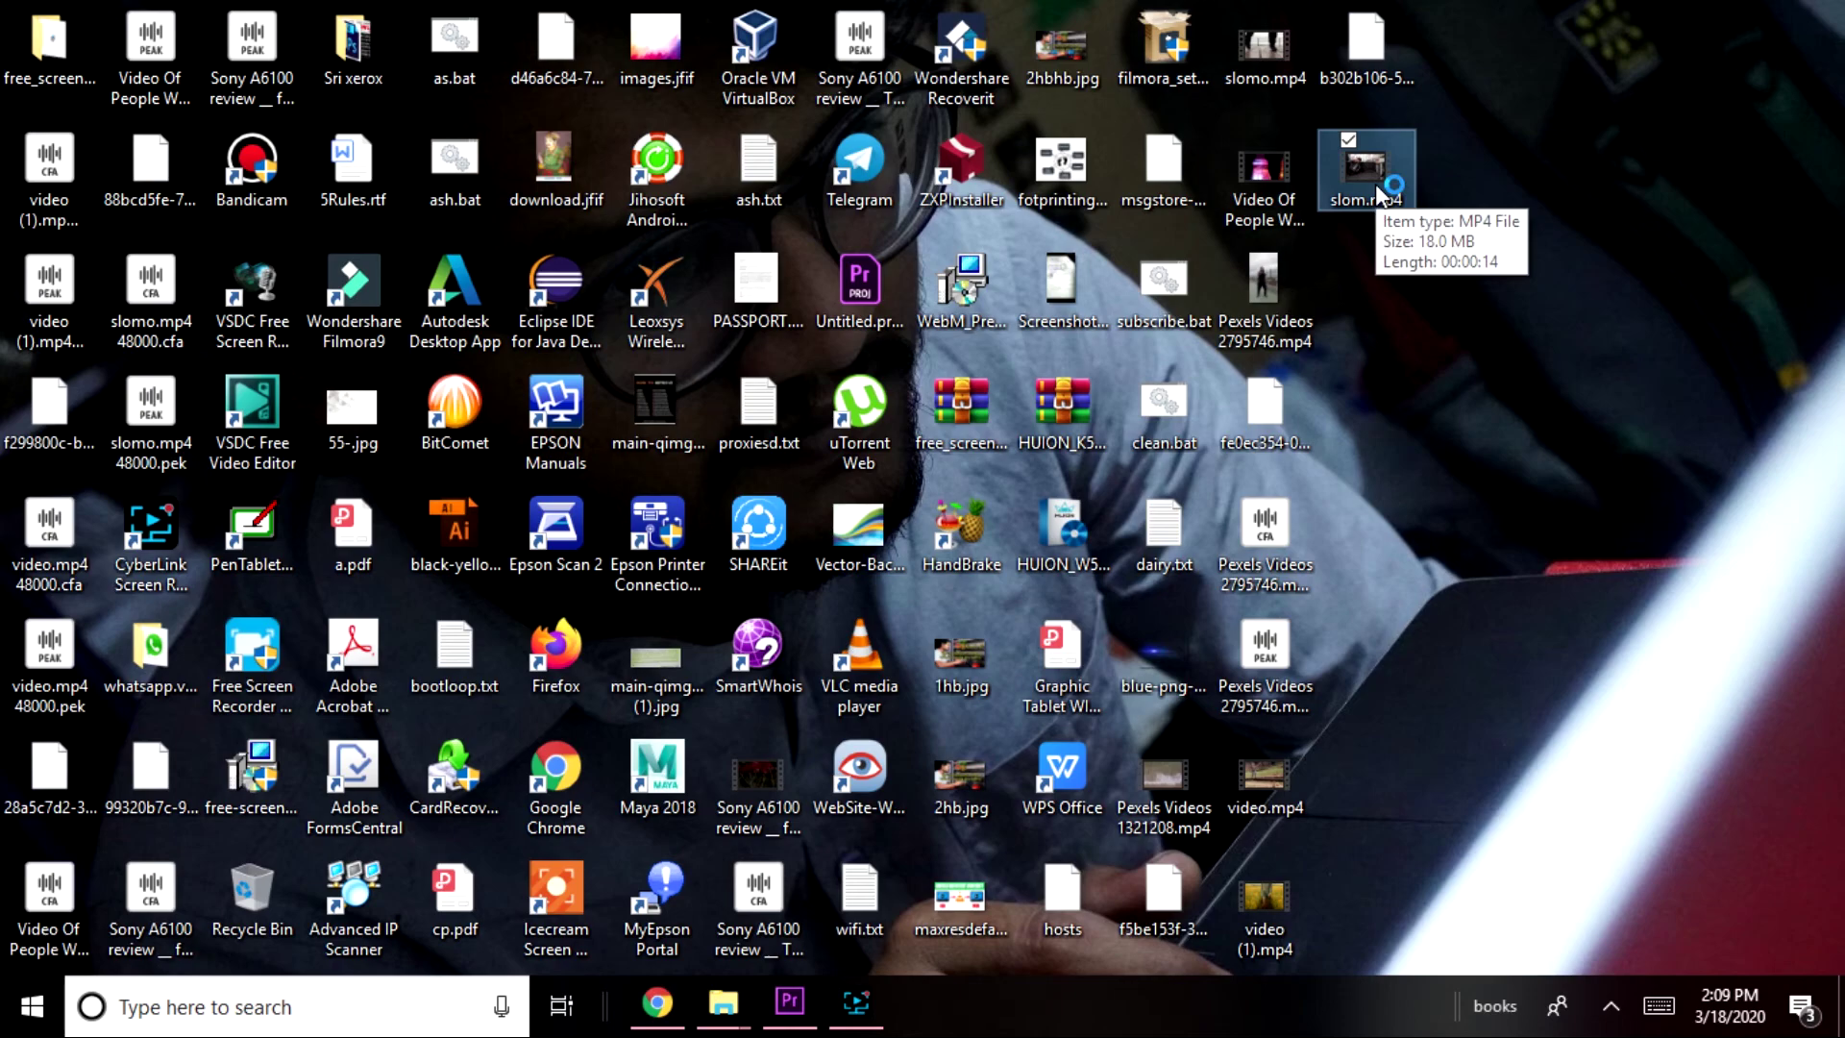
double_click(1376, 182)
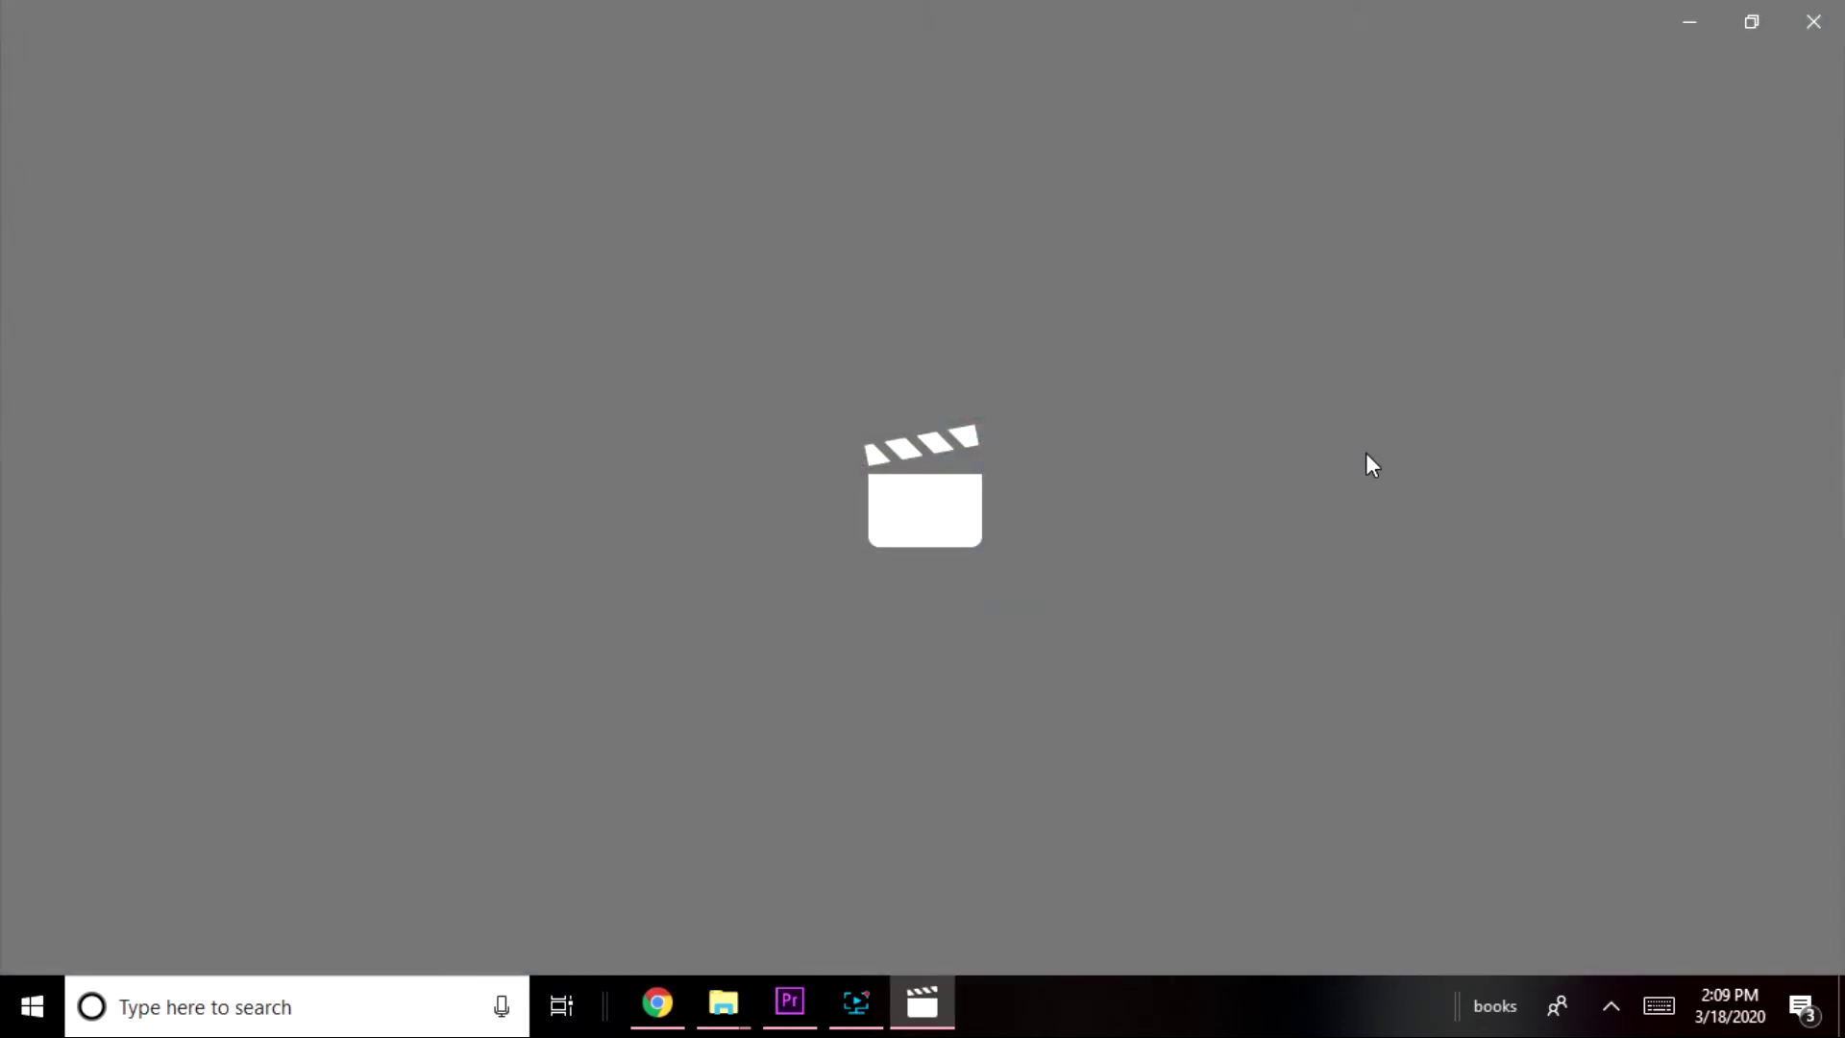